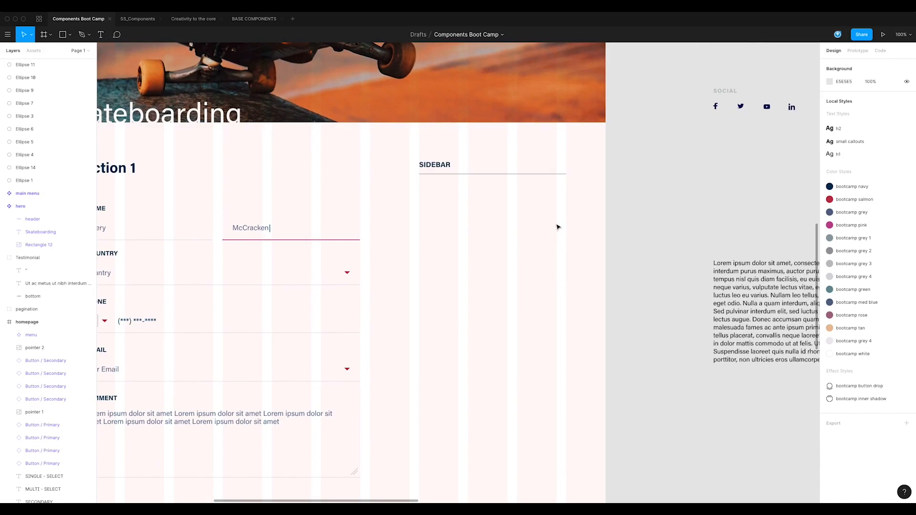
Step: Draw a rectangle about 254 × 68 beneath the SIDEBAR heading and fill it with the bootcamp white style
{"action": "left_click", "coordinate": [62, 34]}
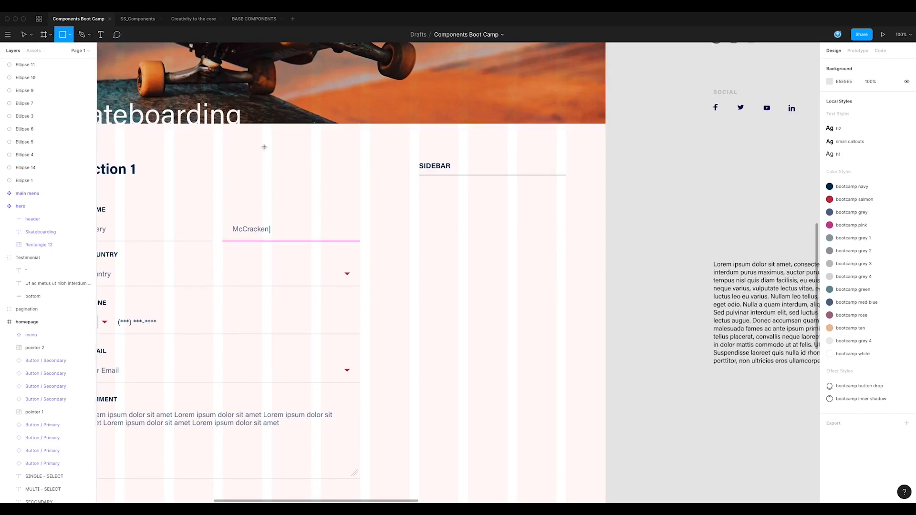
{"action": "left_click_drag", "start_coordinate": [419, 202], "coordinate": [520, 229]}
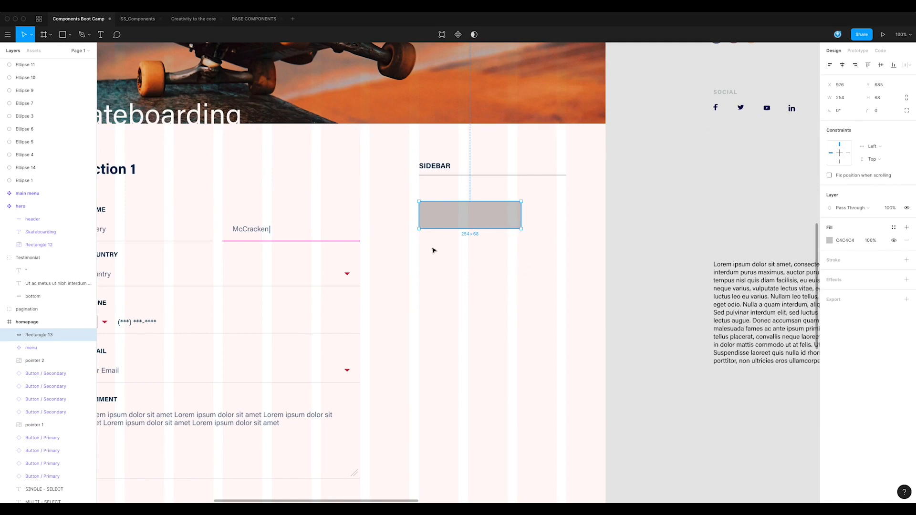
{"action": "left_click", "coordinate": [893, 228]}
{"action": "left_click", "coordinate": [849, 284]}
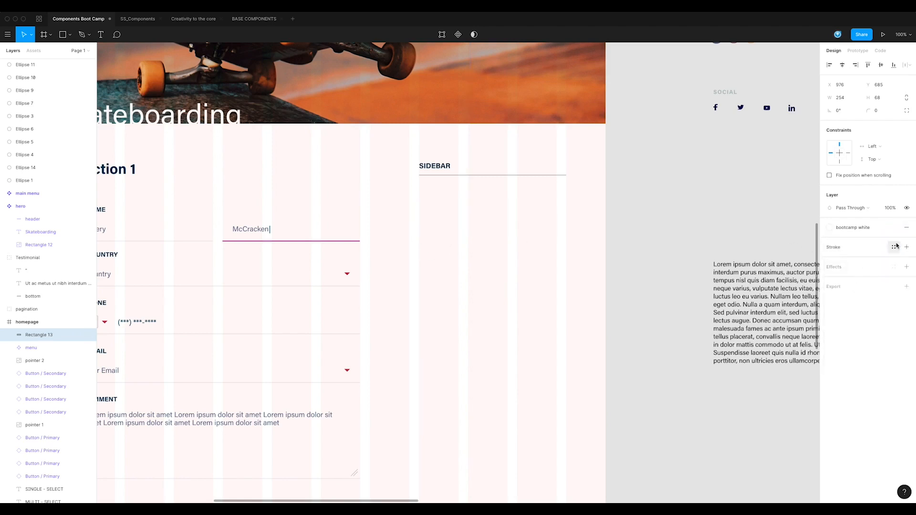
Step: Give the sidebar rectangle a bootcamp grey 3 stroke with a thickness of 2
{"action": "left_click", "coordinate": [894, 247]}
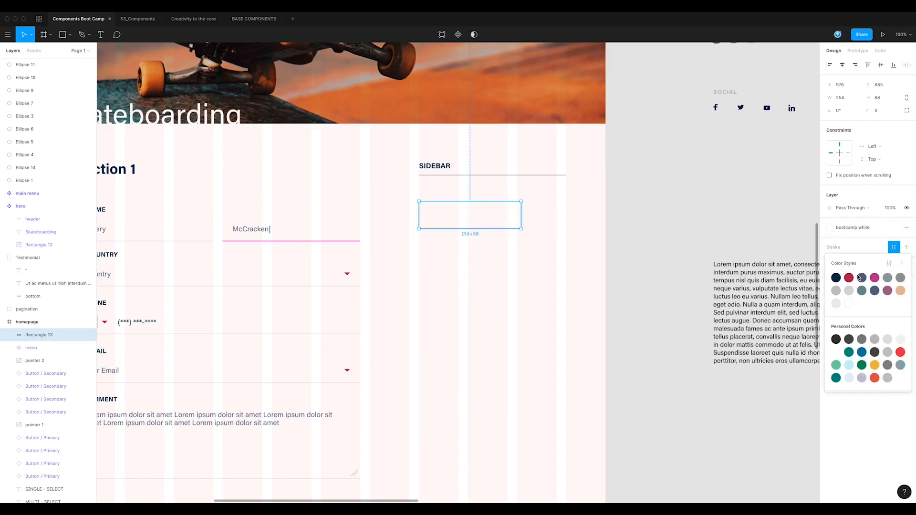
{"action": "left_click", "coordinate": [838, 291]}
{"action": "left_click", "coordinate": [850, 262]}
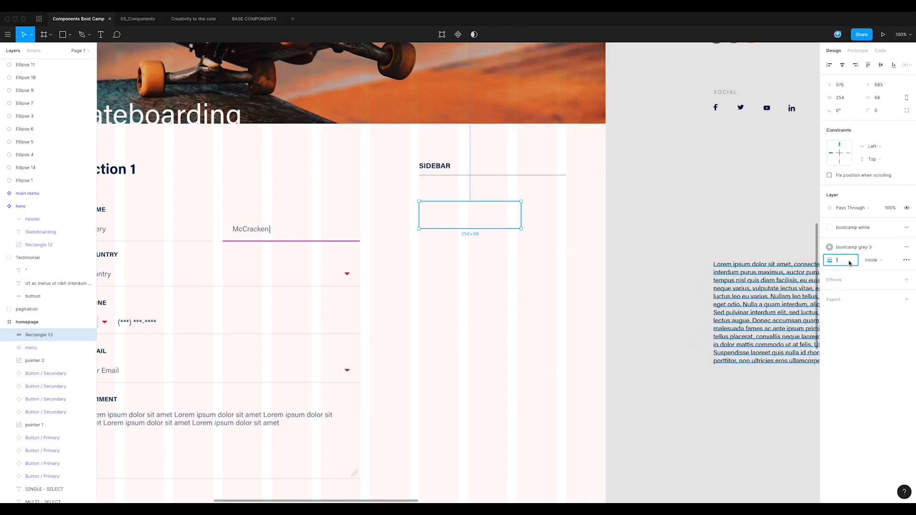
{"action": "left_click", "coordinate": [510, 307]}
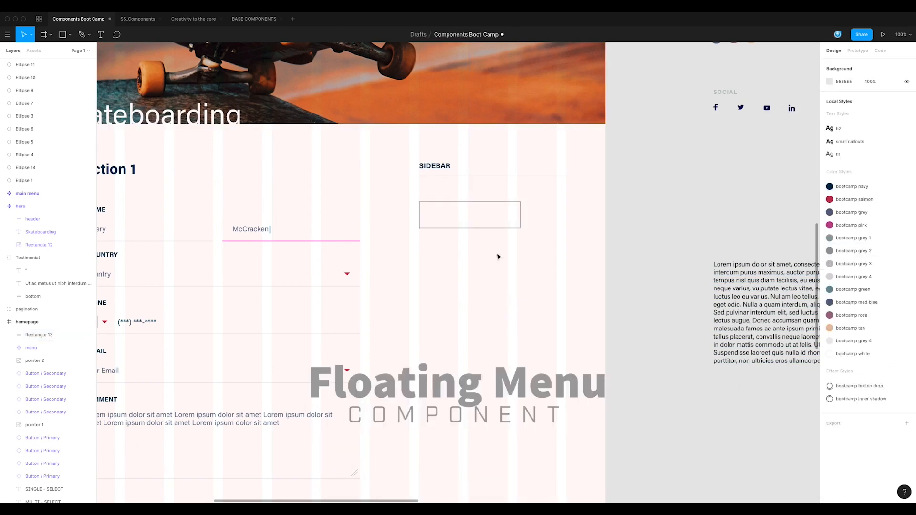
Step: Set the sidebar rectangle's height to 56 and narrow it to about 220 wide
{"action": "left_click", "coordinate": [473, 226]}
{"action": "left_click", "coordinate": [878, 97]}
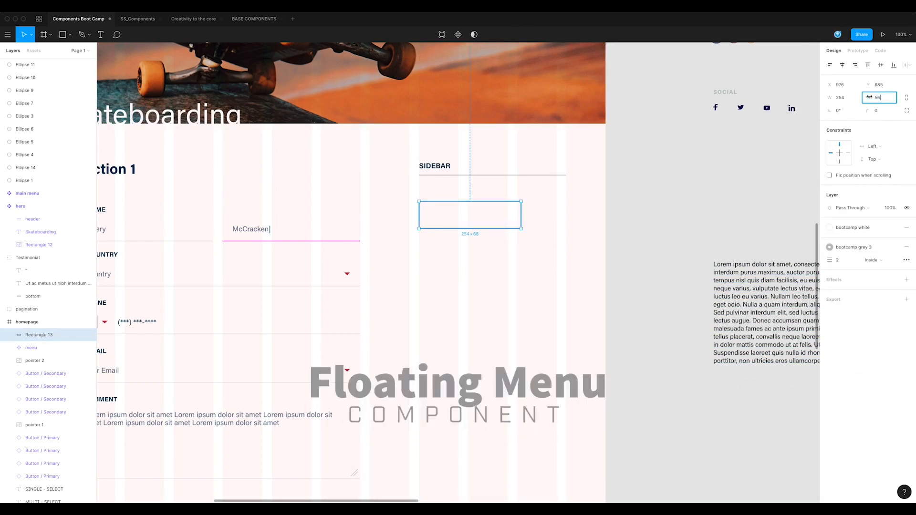
{"action": "key", "text": "Return"}
{"action": "mouse_move", "coordinate": [522, 212]}
{"action": "left_mouse_down"}
{"action": "mouse_move", "coordinate": [464, 212]}
{"action": "mouse_move", "coordinate": [508, 211]}
{"action": "left_mouse_up"}
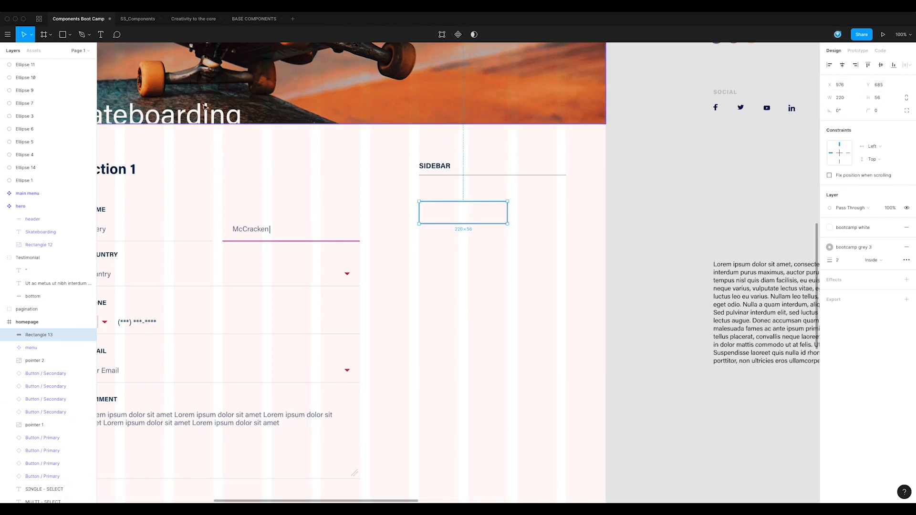
Step: Add the text FOLLOW over the sidebar rectangle and colour it with the bootcamp grey style
{"action": "left_click", "coordinate": [103, 36]}
{"action": "left_click", "coordinate": [463, 217]}
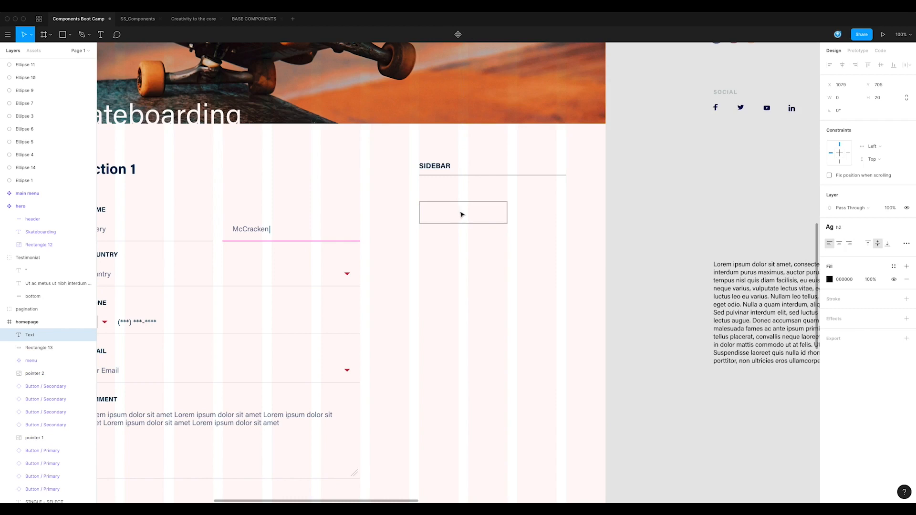
{"action": "type", "text": "FOLLOW"}
{"action": "key", "text": "ctrl+a"}
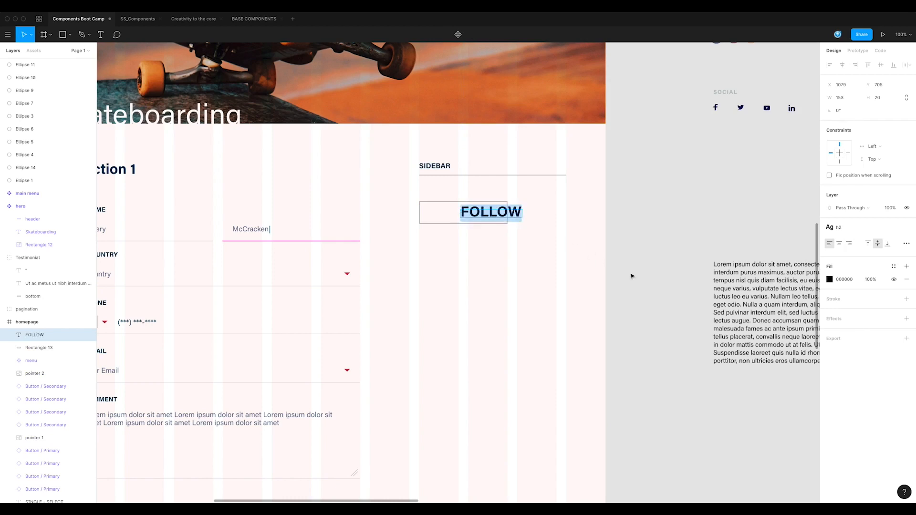
{"action": "left_click", "coordinate": [894, 267]}
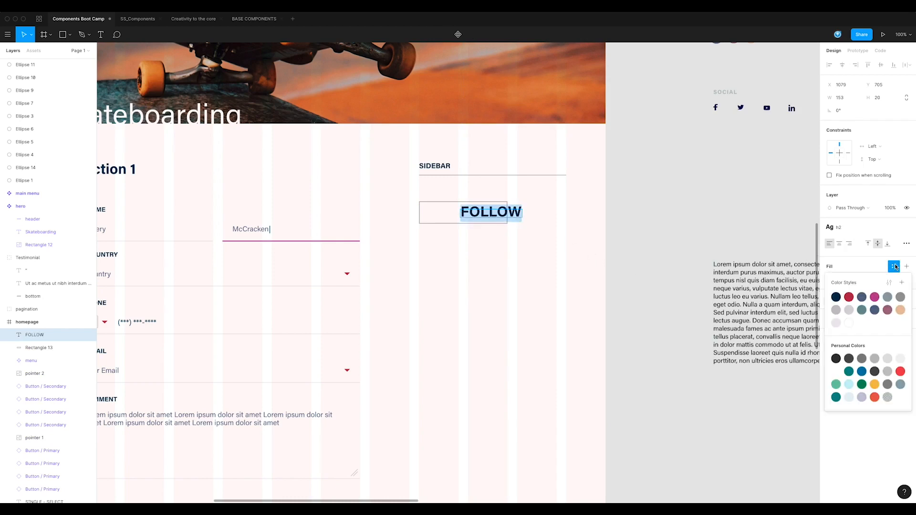
{"action": "left_click", "coordinate": [862, 297]}
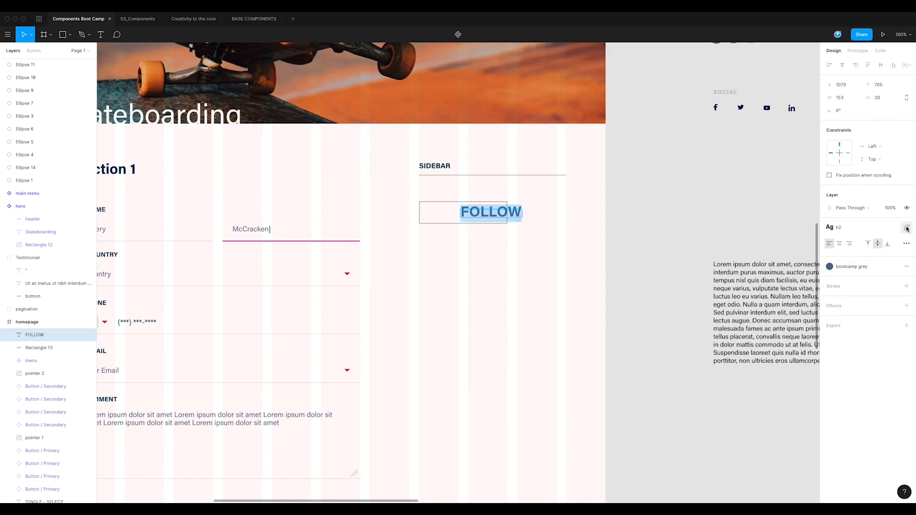
Step: Detach the FOLLOW text from the h2 text style and set its font size to 14
{"action": "left_click", "coordinate": [906, 229]}
{"action": "left_click", "coordinate": [881, 253]}
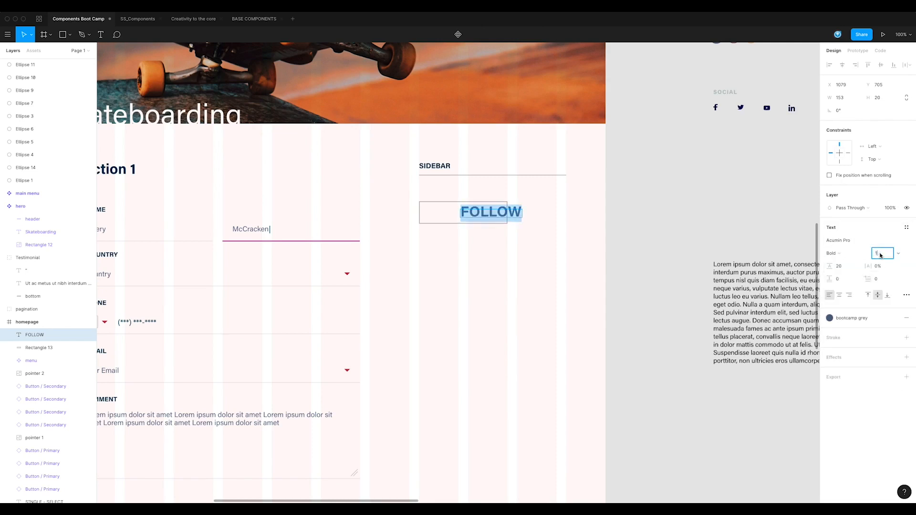
{"action": "type", "text": "14"}
{"action": "key", "text": "Return"}
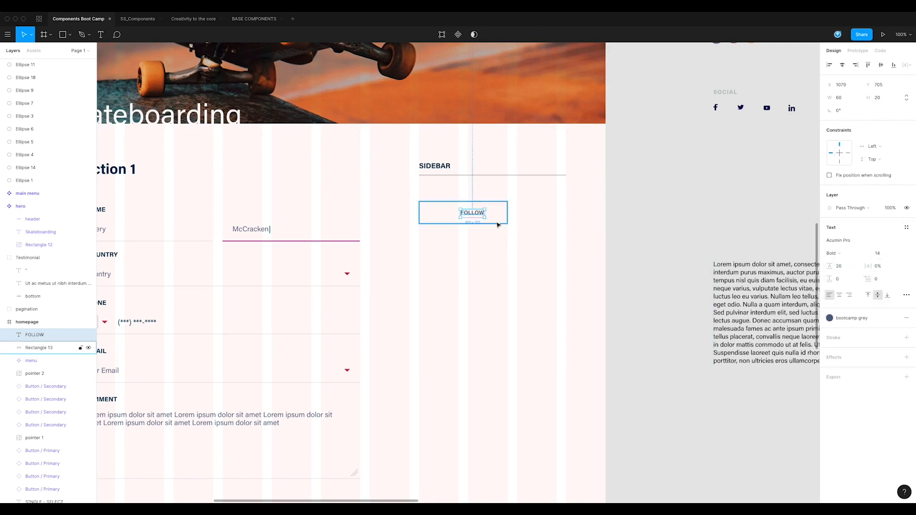
Step: Set the height of the rectangle behind the FOLLOW text to 48
{"action": "left_click", "coordinate": [472, 220]}
{"action": "left_click", "coordinate": [879, 98]}
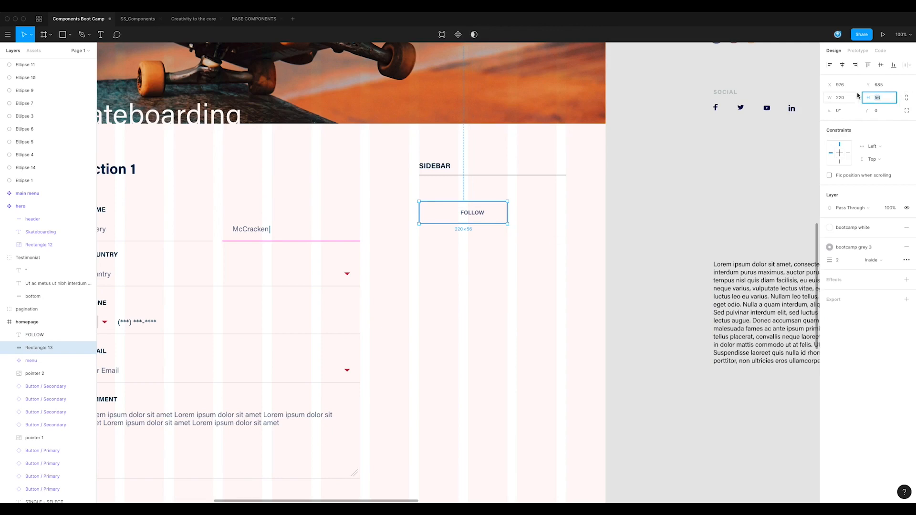
{"action": "key", "text": "Return"}
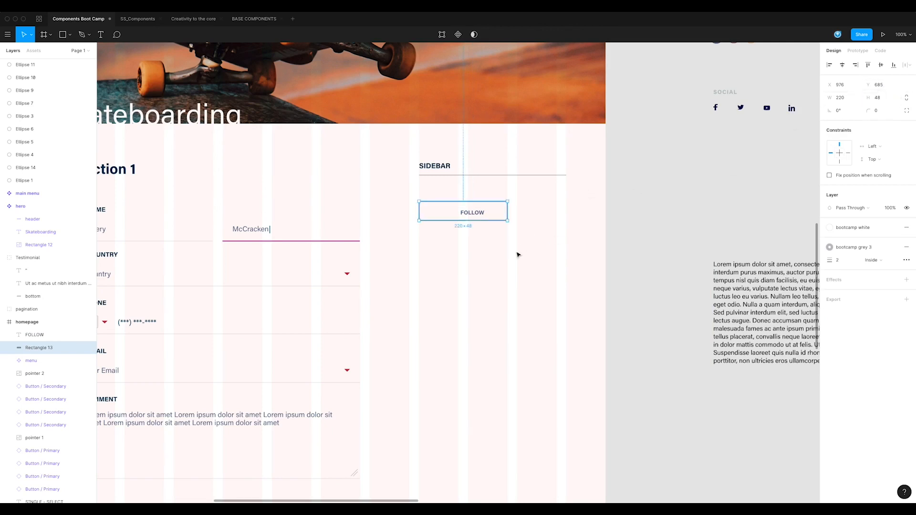
Step: Reposition the FOLLOW text inside the rectangle with a text box about 82 wide, and narrow the rectangle to about 153
{"action": "left_click_drag", "start_coordinate": [476, 211], "coordinate": [454, 215]}
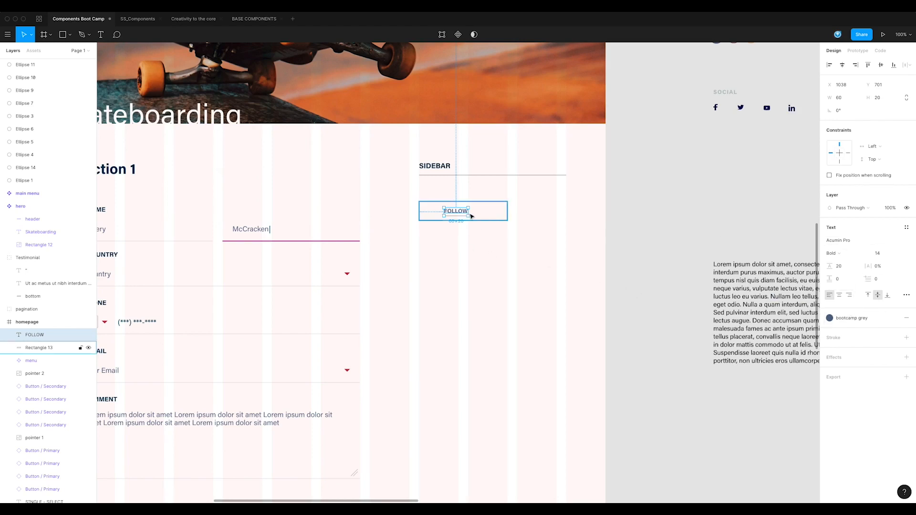
{"action": "left_click_drag", "start_coordinate": [468, 211], "coordinate": [477, 211]}
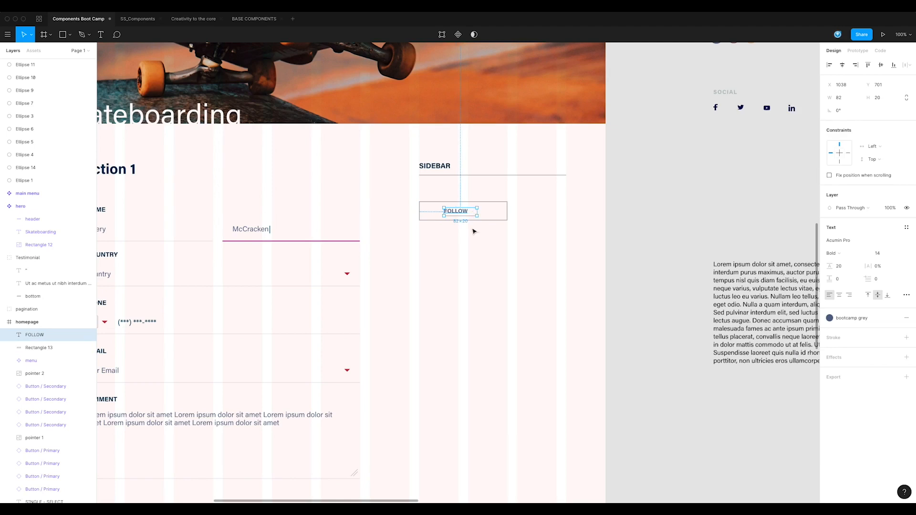
{"action": "left_click", "coordinate": [496, 212]}
{"action": "left_click_drag", "start_coordinate": [507, 212], "coordinate": [490, 214]}
{"action": "left_click", "coordinate": [490, 215]}
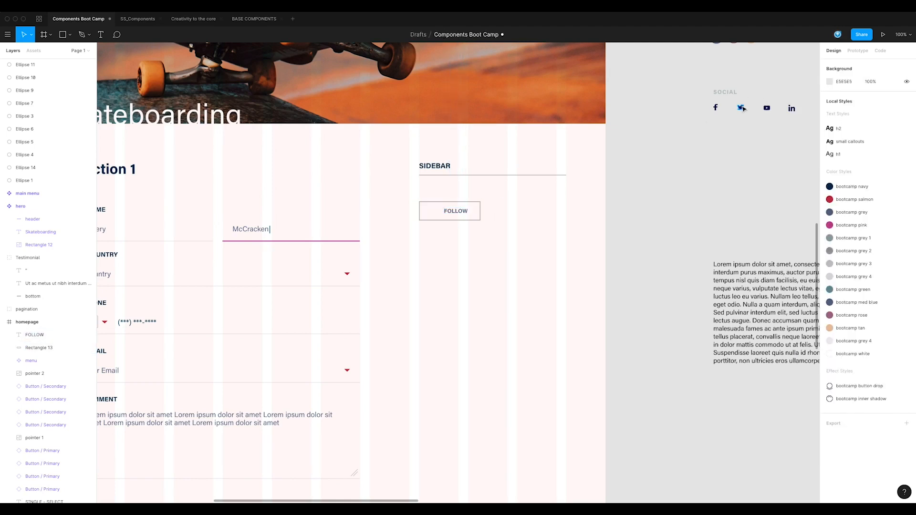
Step: Move the Twitter icon from the SOCIAL icon set into the button, just before the FOLLOW text
{"action": "left_click_drag", "start_coordinate": [742, 108], "coordinate": [431, 213]}
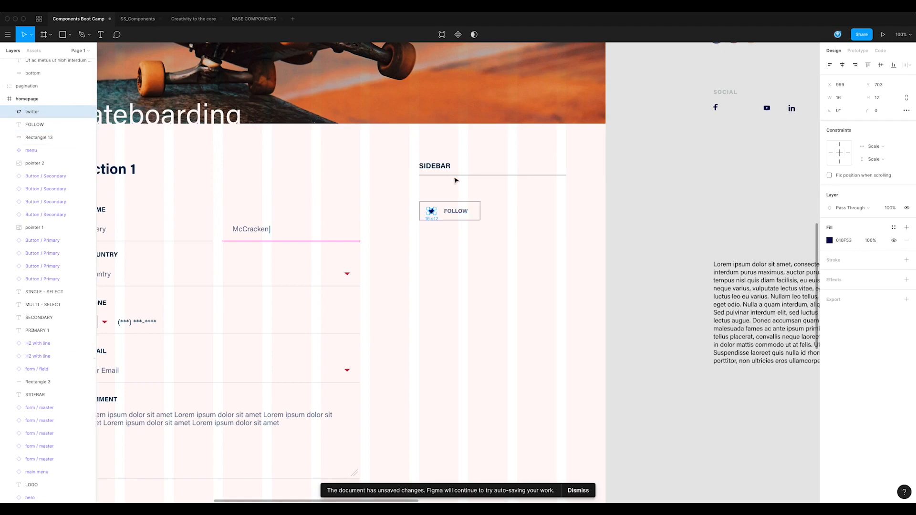
{"action": "left_click", "coordinate": [458, 240]}
{"action": "left_click", "coordinate": [432, 213]}
{"action": "left_click", "coordinate": [483, 242]}
{"action": "left_click_drag", "start_coordinate": [452, 229], "coordinate": [478, 225]}
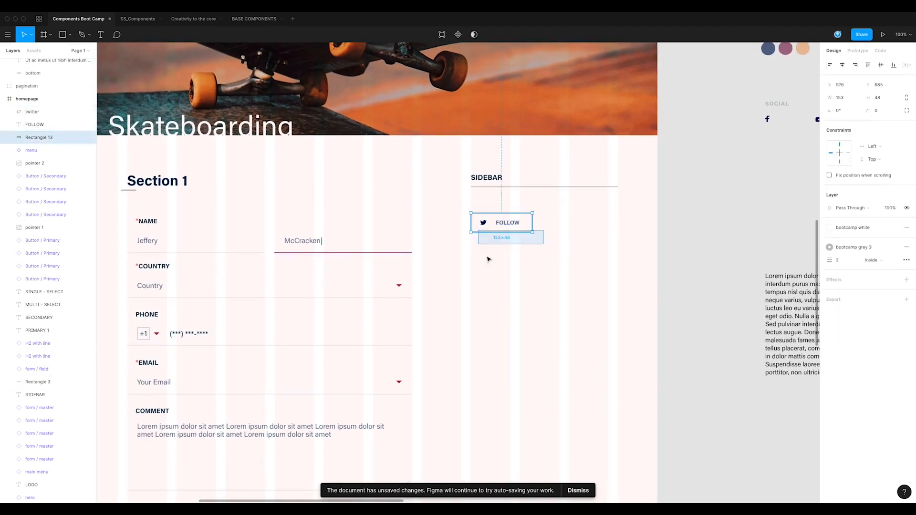
Step: Centre-align the FOLLOW text in its box near the Twitter icon and narrow the button rectangle to about 146 wide
{"action": "left_click", "coordinate": [512, 227]}
{"action": "key", "text": "Left"}
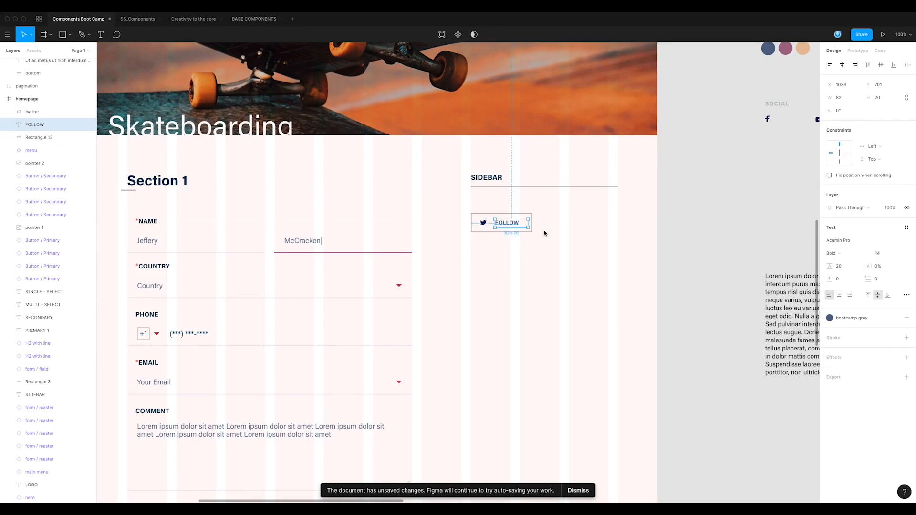
{"action": "left_click", "coordinate": [839, 295]}
{"action": "left_click_drag", "start_coordinate": [517, 230], "coordinate": [509, 227]}
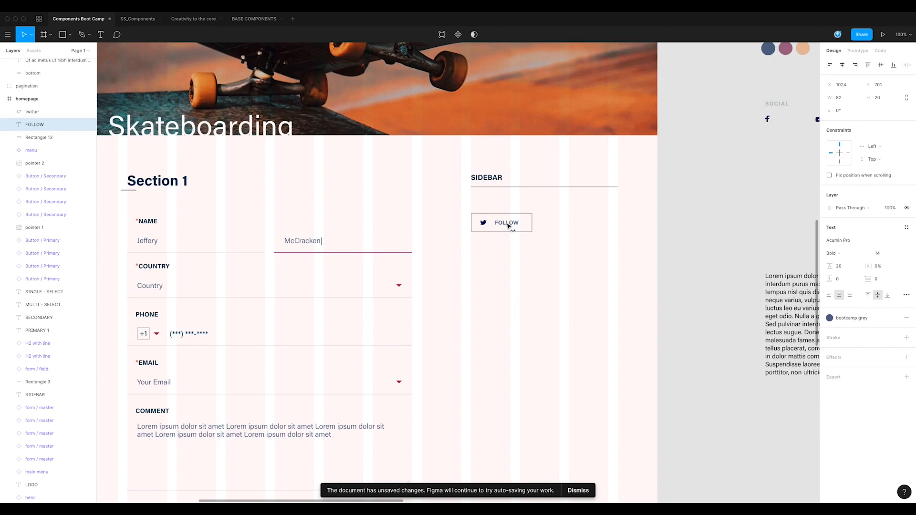
{"action": "left_click", "coordinate": [530, 224]}
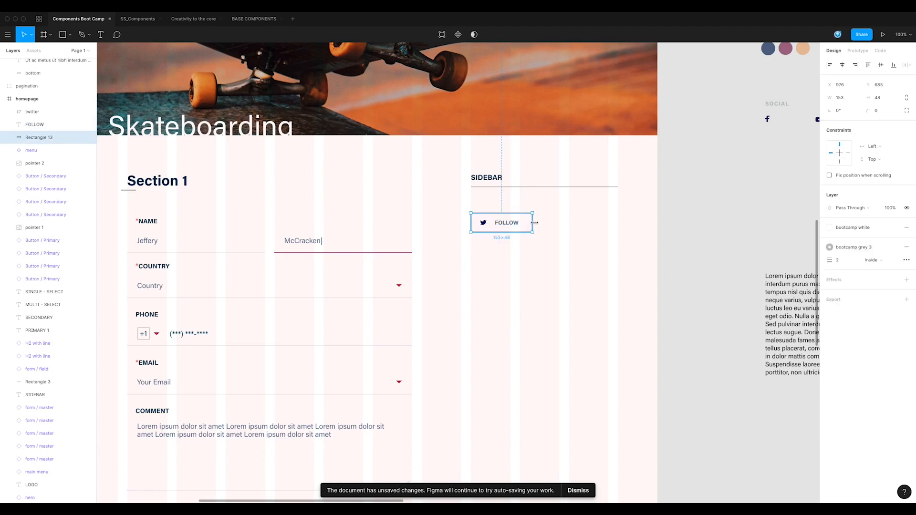
{"action": "left_click", "coordinate": [547, 253]}
Step: Create a component from the Twitter icon, the FOLLOW text and the rectangle behind them
{"action": "scroll", "coordinate": [550, 252], "scroll_direction": "left", "scroll_amount": 2}
{"action": "left_click_drag", "start_coordinate": [570, 246], "coordinate": [488, 207]}
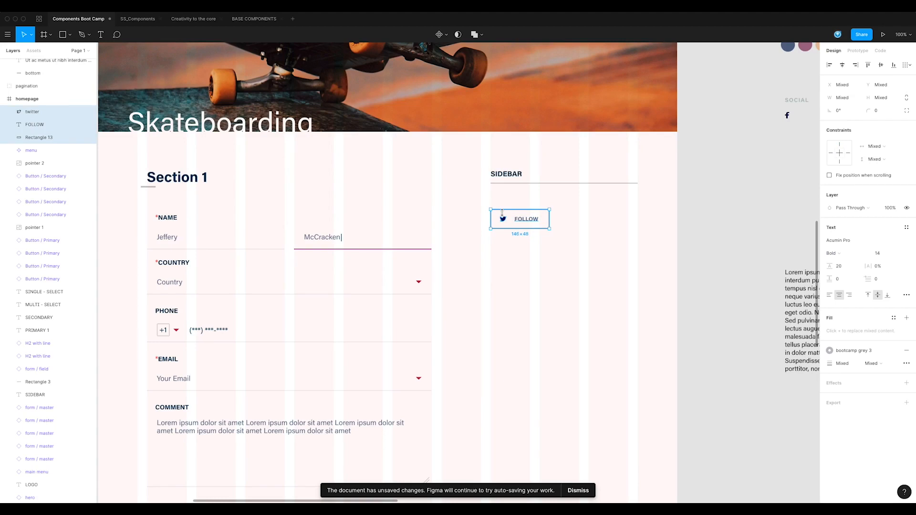
{"action": "key", "text": "super+alt+k"}
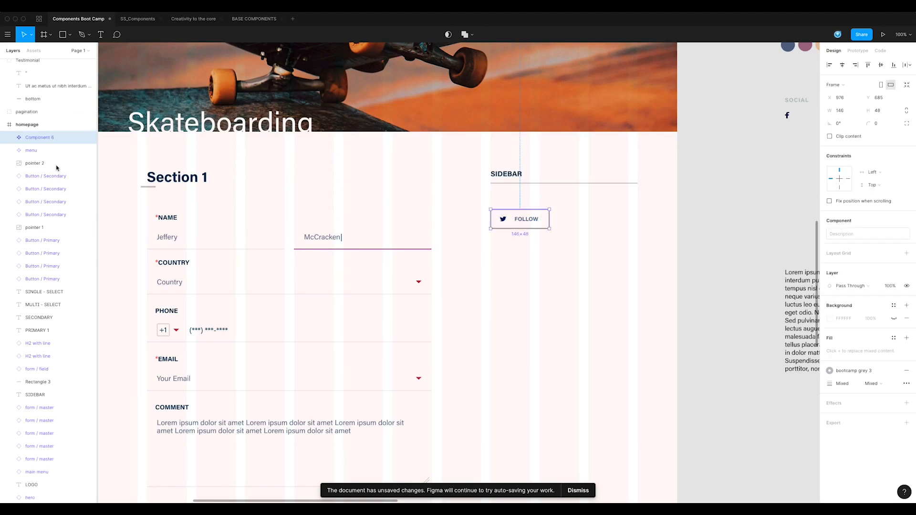
Step: Rename the new Twitter follow component as social button
{"action": "double_click", "coordinate": [45, 139]}
{"action": "type", "text": "social buton"}
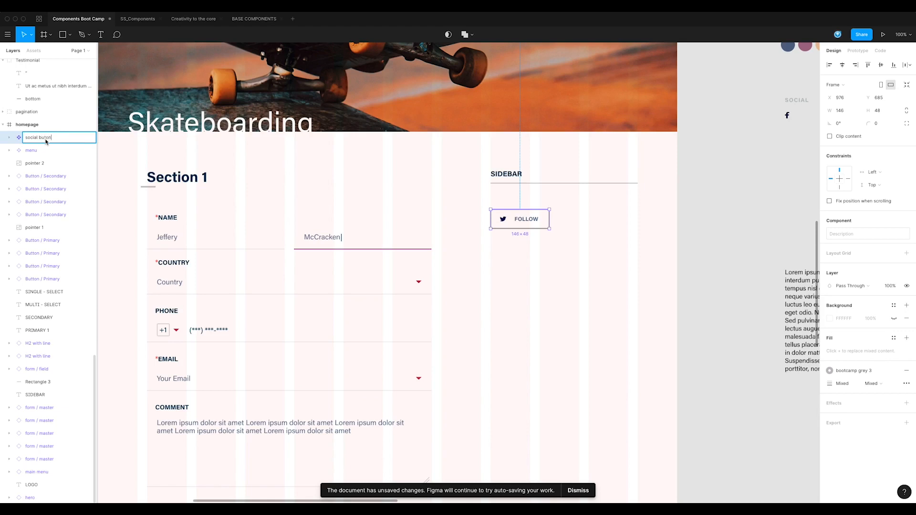
{"action": "key", "text": "Return"}
{"action": "double_click", "coordinate": [48, 138]}
{"action": "left_click", "coordinate": [46, 138]}
{"action": "type", "text": "tton"}
{"action": "left_click", "coordinate": [498, 297]}
Step: Duplicate the social button as an instance directly below the original, leaving a small gap between them
{"action": "left_click_drag", "start_coordinate": [574, 266], "coordinate": [491, 293]}
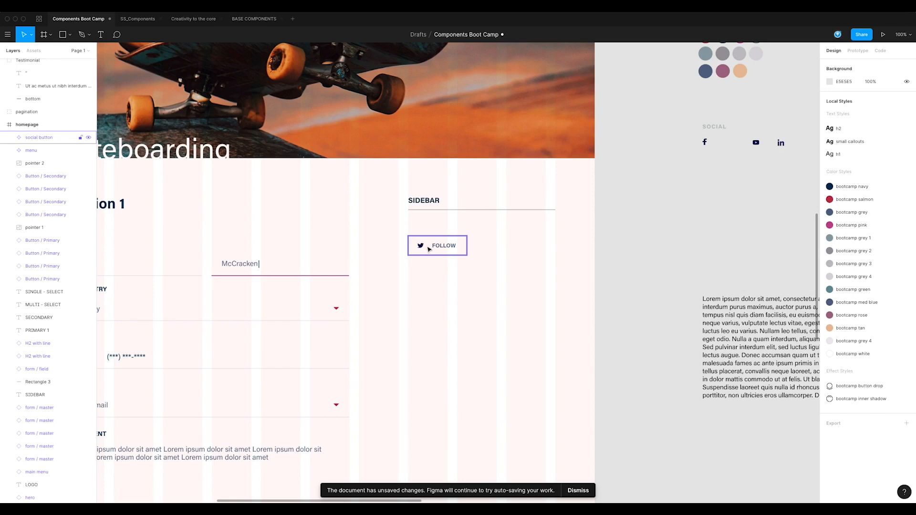
{"action": "left_click_drag", "start_coordinate": [458, 247], "coordinate": [455, 275]}
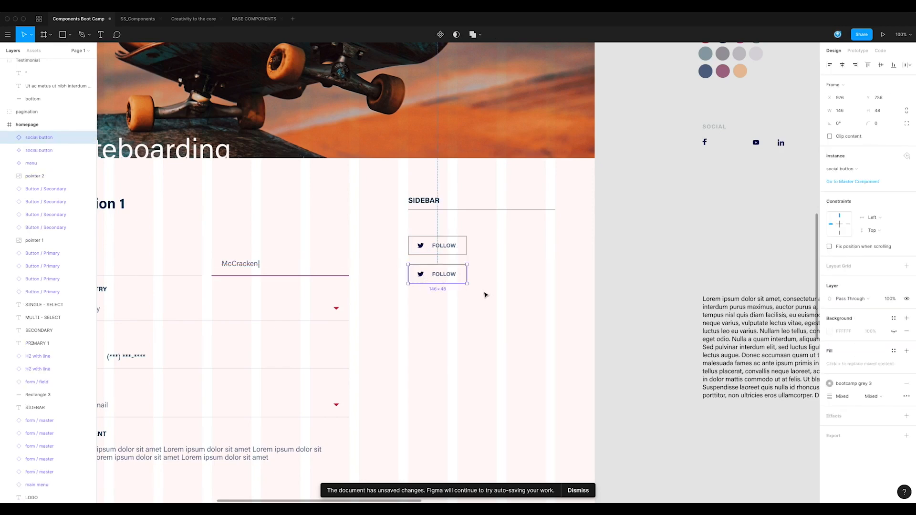
{"action": "left_click", "coordinate": [447, 323]}
{"action": "left_click_drag", "start_coordinate": [448, 289], "coordinate": [471, 286]}
{"action": "left_click", "coordinate": [471, 250]}
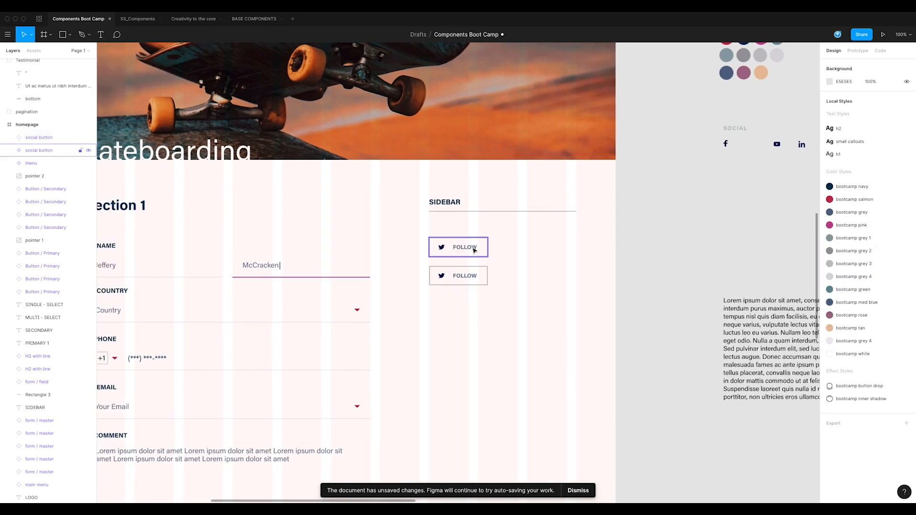
{"action": "key", "text": "Escape"}
Step: Draw a square about 32 × 32 beside the upper social button and fill it with the bootcamp white style
{"action": "left_click", "coordinate": [70, 38]}
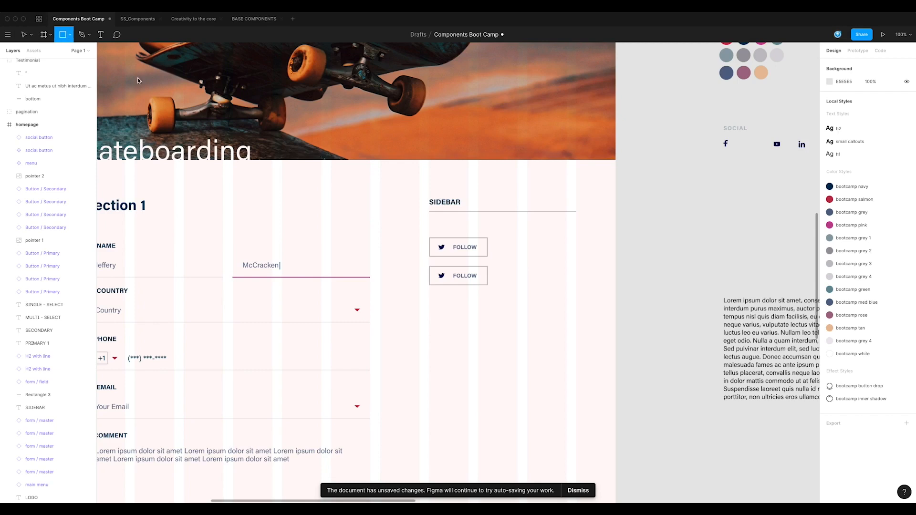
{"action": "mouse_move", "coordinate": [502, 238]}
{"action": "left_mouse_down"}
{"action": "mouse_move", "coordinate": [519, 257]}
{"action": "mouse_move", "coordinate": [512, 249]}
{"action": "left_mouse_up"}
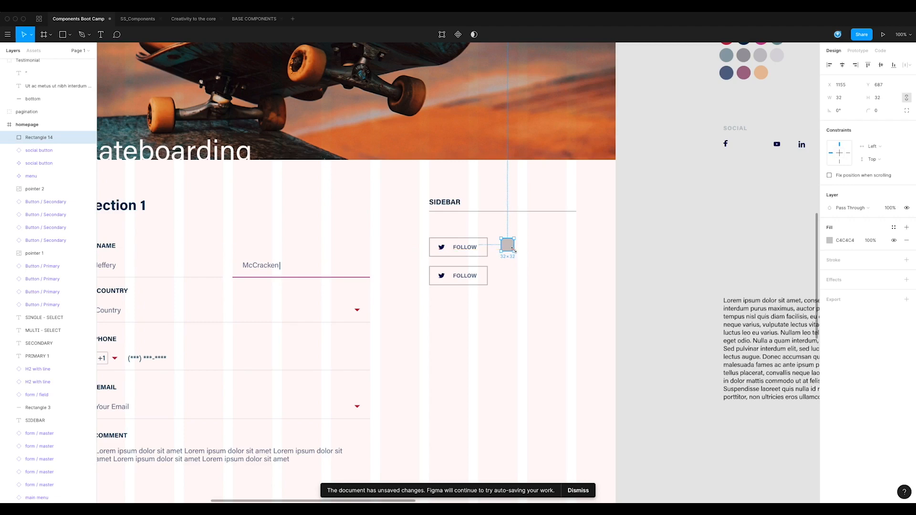
{"action": "left_click", "coordinate": [894, 228]}
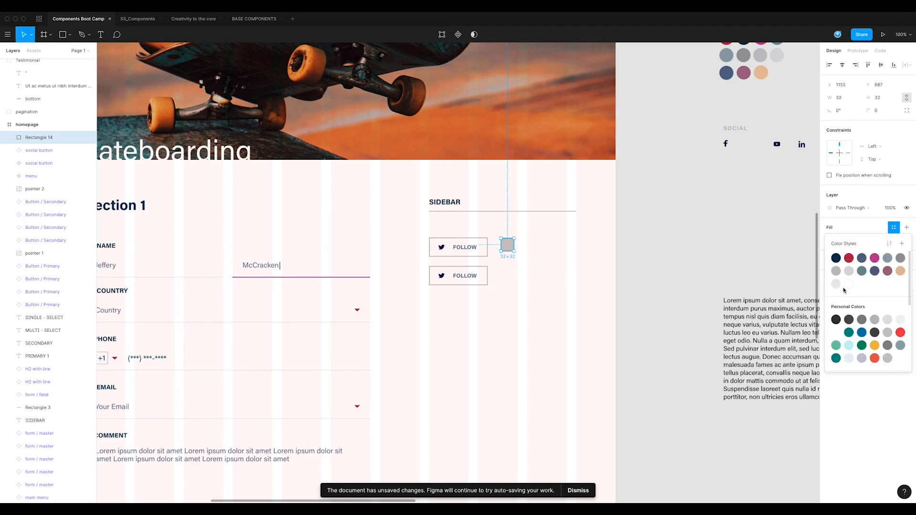
{"action": "left_click", "coordinate": [841, 289]}
Step: Give the small square a stroke in the bootcamp grey 3 style with a width of 2
{"action": "left_click", "coordinate": [907, 247]}
{"action": "left_click", "coordinate": [894, 247]}
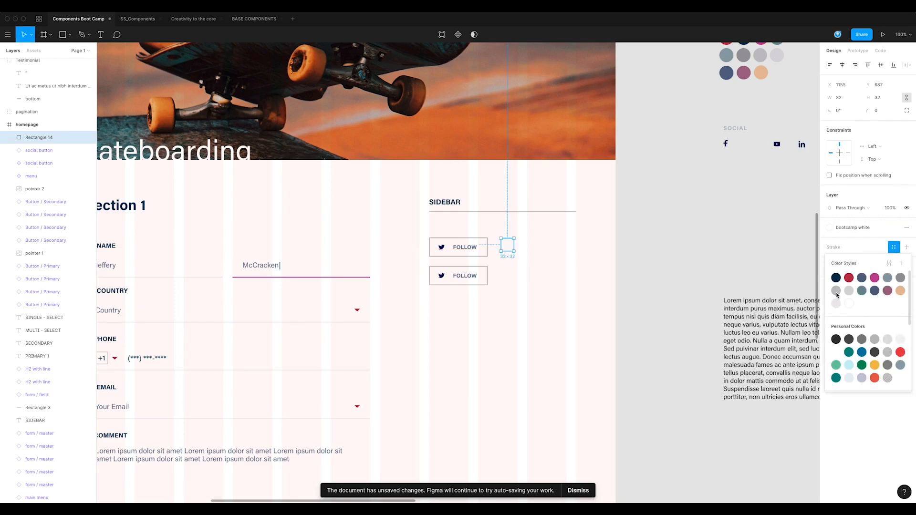
{"action": "left_click", "coordinate": [842, 277]}
{"action": "left_click", "coordinate": [840, 260]}
{"action": "type", "text": "2"}
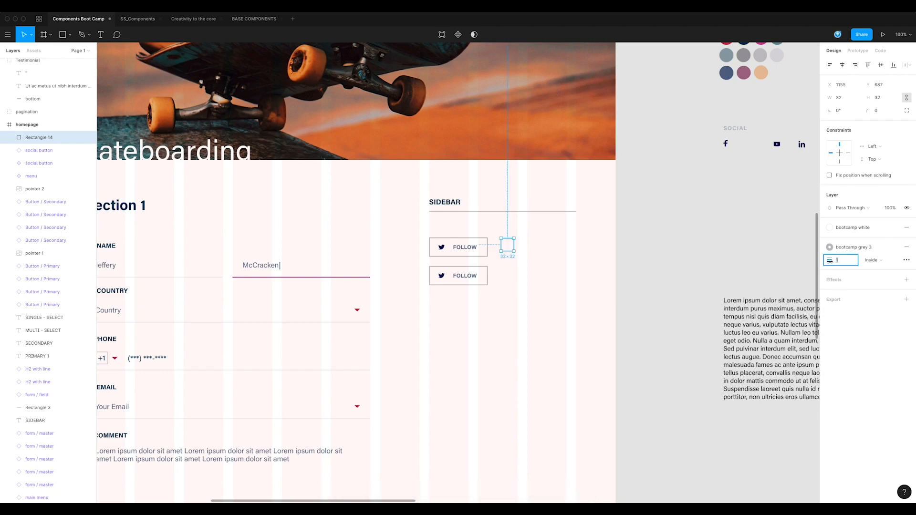
{"action": "left_click", "coordinate": [554, 268]}
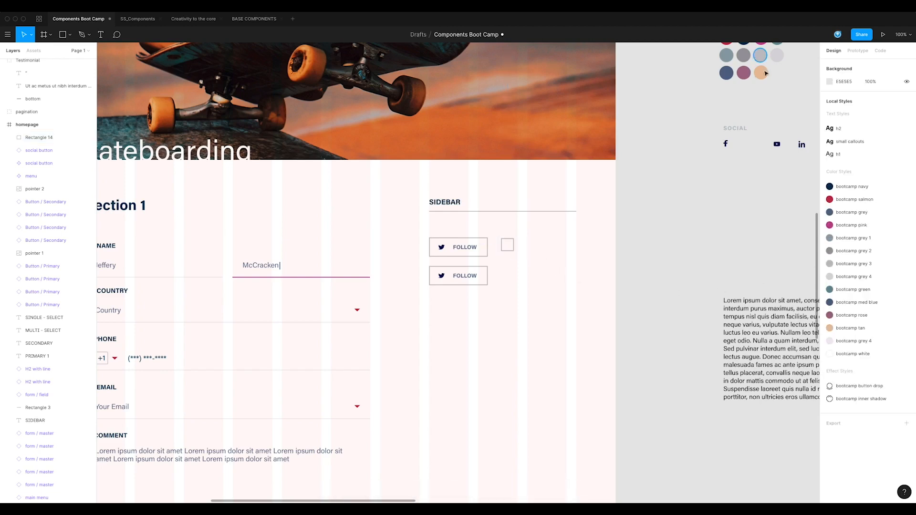
Step: Copy the Twitter icon from the upper social button and place the copy inside the small square
{"action": "left_click", "coordinate": [441, 248]}
{"action": "left_click", "coordinate": [443, 249]}
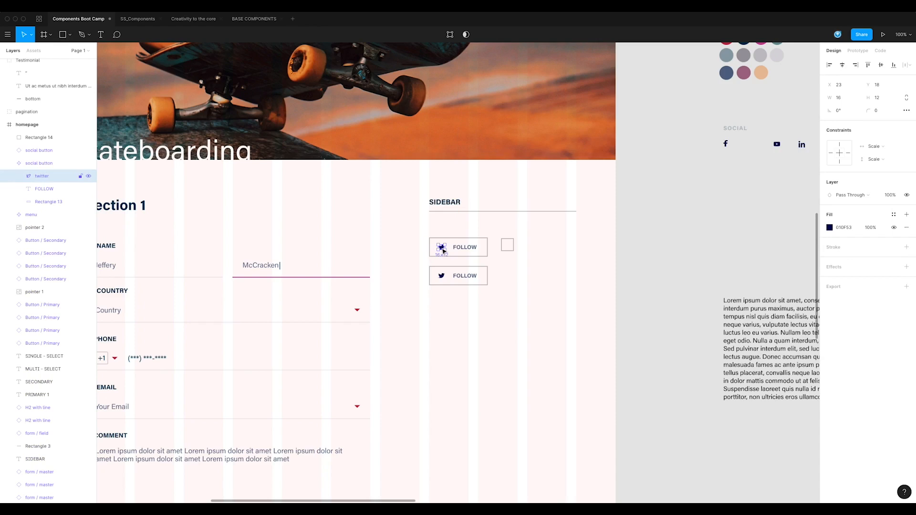
{"action": "key", "text": "ctrl+c"}
{"action": "left_click", "coordinate": [508, 244]}
{"action": "key", "text": "ctrl+v"}
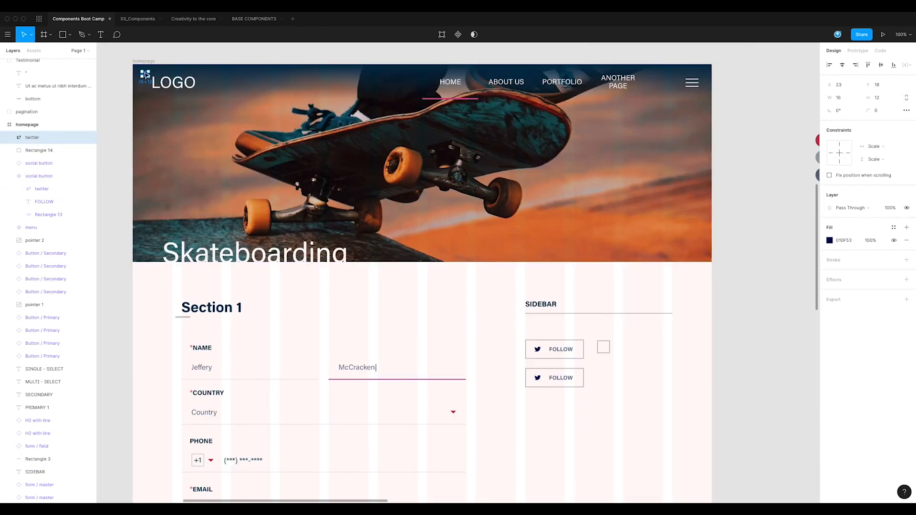
{"action": "mouse_move", "coordinate": [146, 76]}
{"action": "left_mouse_down"}
{"action": "mouse_move", "coordinate": [163, 127]}
{"action": "mouse_move", "coordinate": [160, 81]}
{"action": "mouse_move", "coordinate": [149, 76]}
{"action": "mouse_move", "coordinate": [506, 323]}
{"action": "mouse_move", "coordinate": [605, 349]}
{"action": "left_mouse_up"}
{"action": "left_click", "coordinate": [669, 377]}
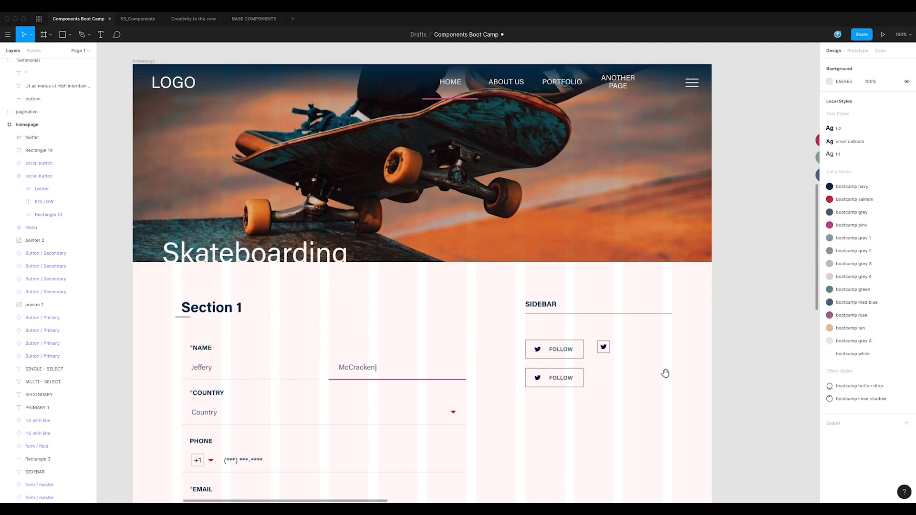
Step: Copy the four icons of the SOCIAL group below the small square and stack them, aligned on their vertical and horizontal centers
{"action": "left_click_drag", "start_coordinate": [669, 376], "coordinate": [486, 242]}
{"action": "mouse_move", "coordinate": [742, 116]}
{"action": "left_mouse_down"}
{"action": "mouse_move", "coordinate": [605, 94]}
{"action": "mouse_move", "coordinate": [623, 110]}
{"action": "mouse_move", "coordinate": [457, 250]}
{"action": "mouse_move", "coordinate": [421, 214]}
{"action": "mouse_move", "coordinate": [425, 238]}
{"action": "mouse_move", "coordinate": [422, 215]}
{"action": "mouse_move", "coordinate": [446, 233]}
{"action": "left_mouse_up"}
{"action": "left_click_drag", "start_coordinate": [508, 249], "coordinate": [408, 227]}
{"action": "left_click", "coordinate": [882, 65]}
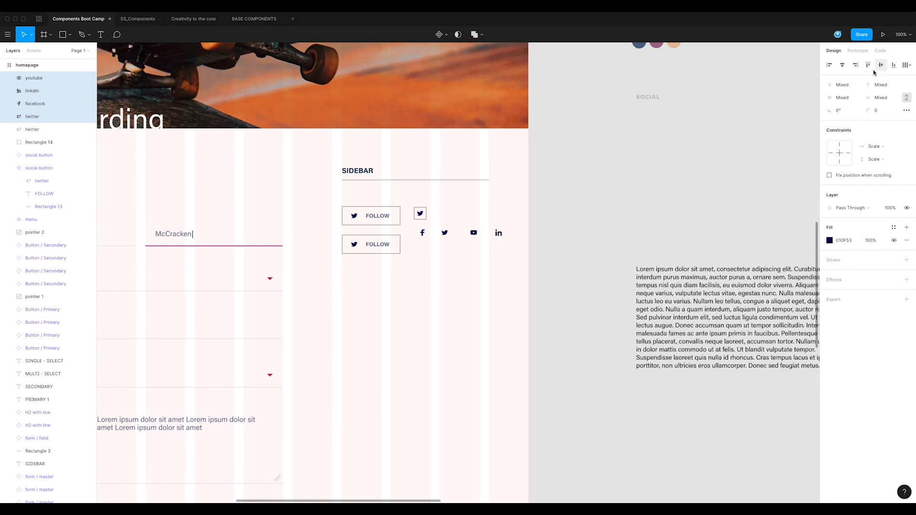
{"action": "left_click", "coordinate": [843, 65]}
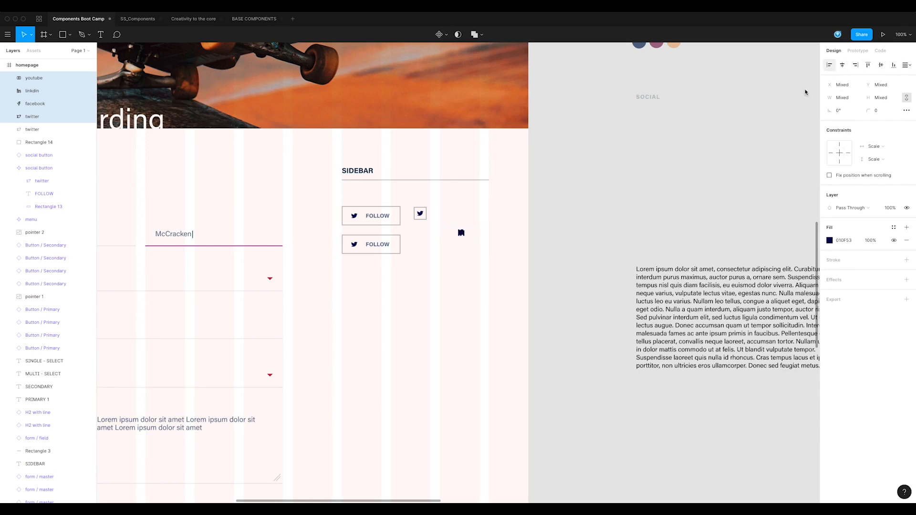
Step: Move the loose Twitter icon out of the small square and center the stack of four icons in it instead
{"action": "left_click_drag", "start_coordinate": [420, 213], "coordinate": [455, 192]}
{"action": "left_click_drag", "start_coordinate": [474, 226], "coordinate": [420, 203]}
{"action": "left_click", "coordinate": [428, 222]}
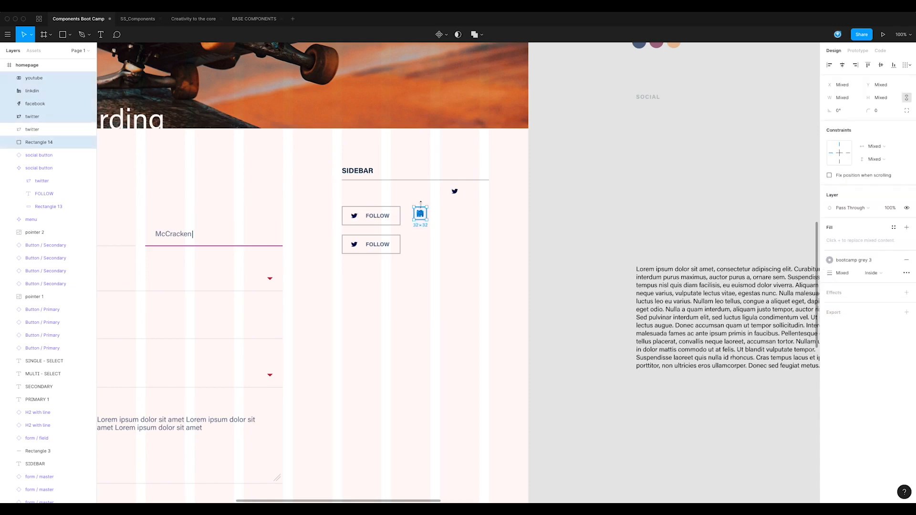
{"action": "left_click", "coordinate": [843, 65]}
Step: Create a component from the square and its four icons and name it social / small
{"action": "key", "text": "alt"}
{"action": "key", "text": "super+alt+k"}
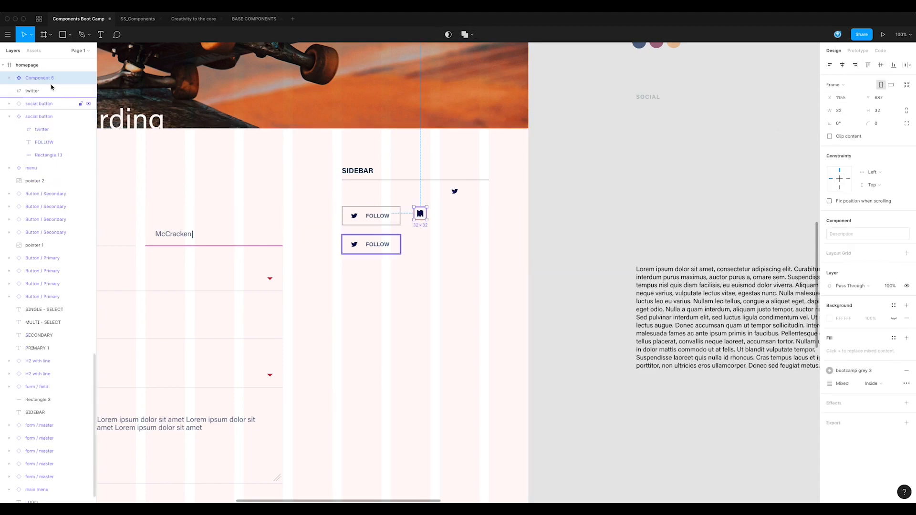
{"action": "double_click", "coordinate": [40, 80]}
{"action": "type", "text": "social small"}
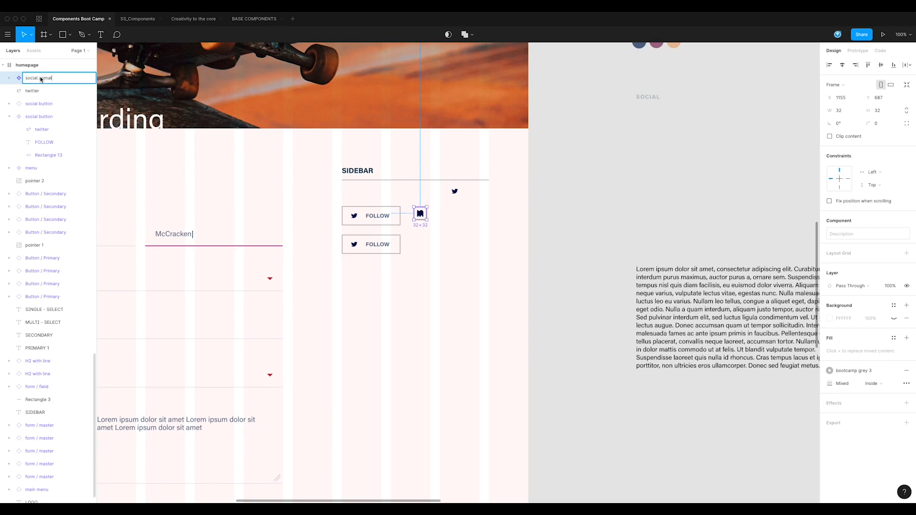
{"action": "key", "text": "Return"}
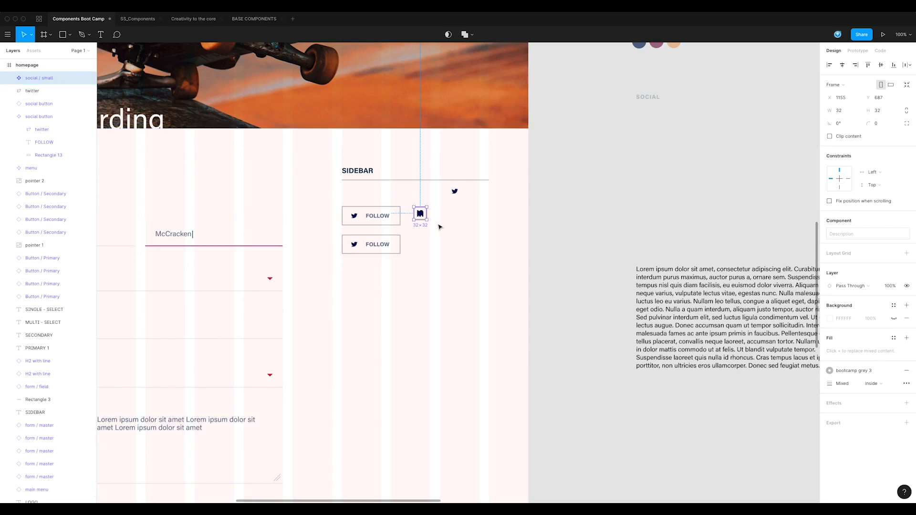
Step: Duplicate the social / small component as an instance and move the master out of the homepage frame onto the canvas
{"action": "key", "text": "super+d"}
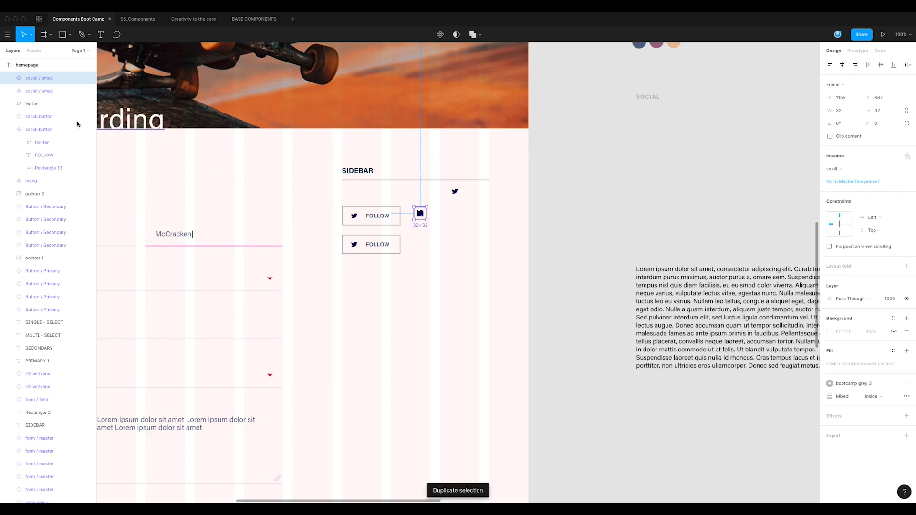
{"action": "left_click", "coordinate": [34, 94]}
{"action": "left_click_drag", "start_coordinate": [420, 213], "coordinate": [569, 188]}
{"action": "left_click", "coordinate": [566, 230]}
{"action": "scroll", "coordinate": [499, 228], "scroll_direction": "left", "scroll_amount": 3}
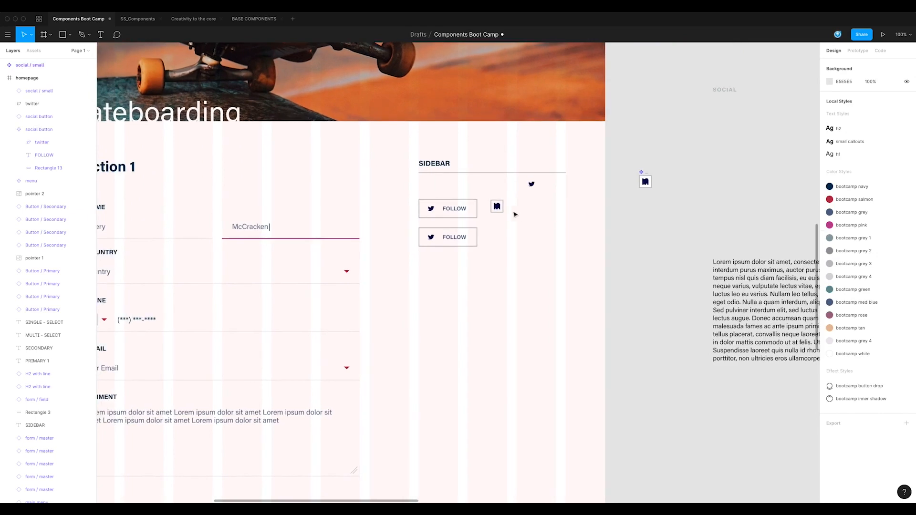
Step: Hide the youtube, linkdin, facebook and twitter icons in the social / small master component
{"action": "left_click", "coordinate": [500, 209]}
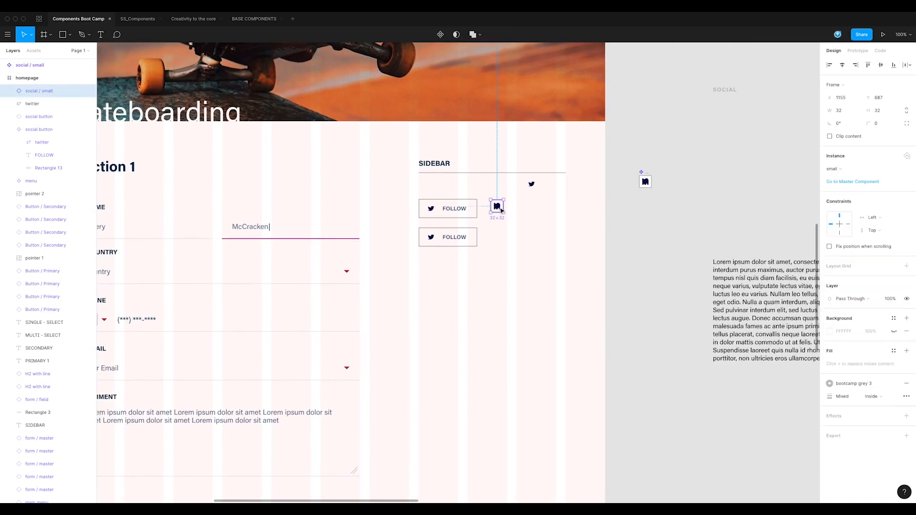
{"action": "left_click", "coordinate": [10, 92]}
{"action": "left_click", "coordinate": [504, 226]}
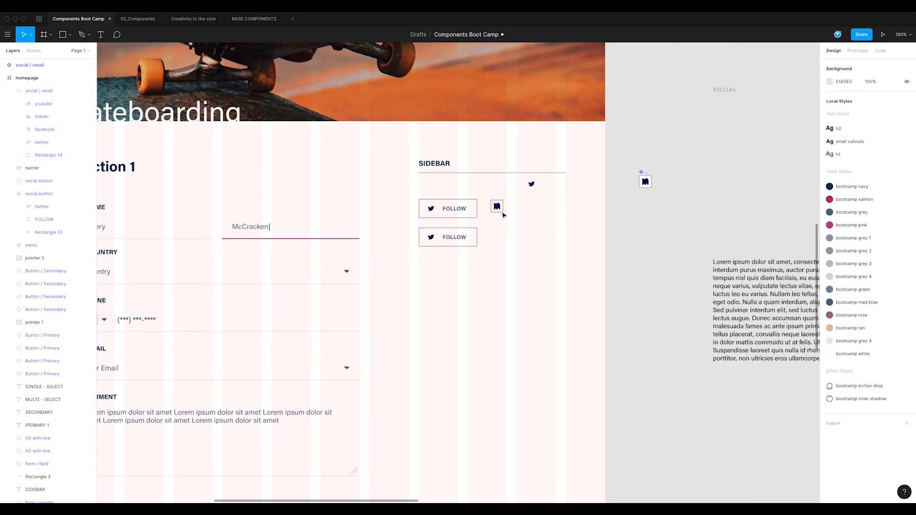
{"action": "left_click", "coordinate": [11, 66]}
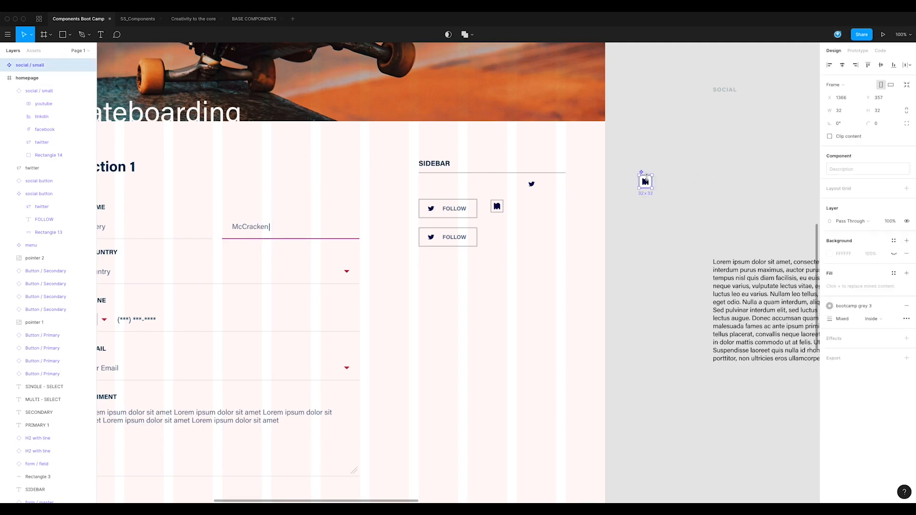
{"action": "left_click", "coordinate": [3, 66]}
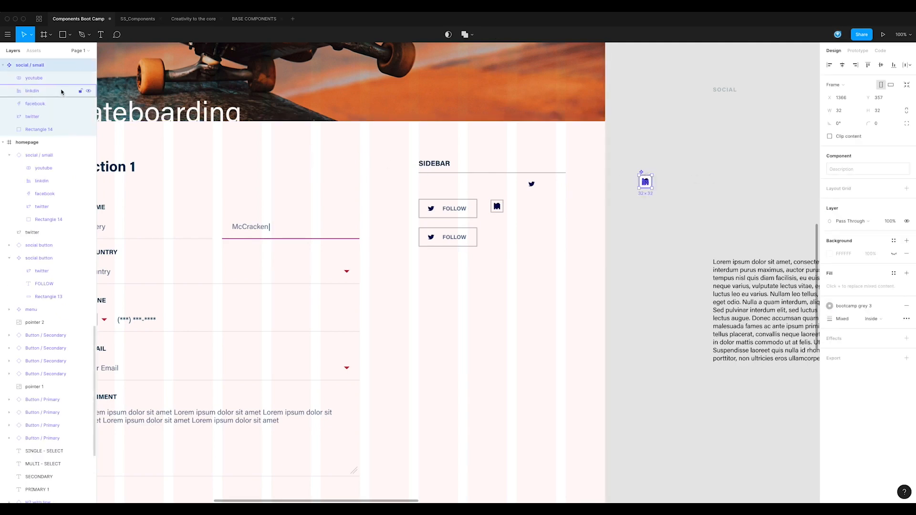
{"action": "left_click", "coordinate": [88, 78]}
{"action": "left_click", "coordinate": [89, 91]}
{"action": "left_click", "coordinate": [88, 104]}
{"action": "left_click", "coordinate": [89, 116]}
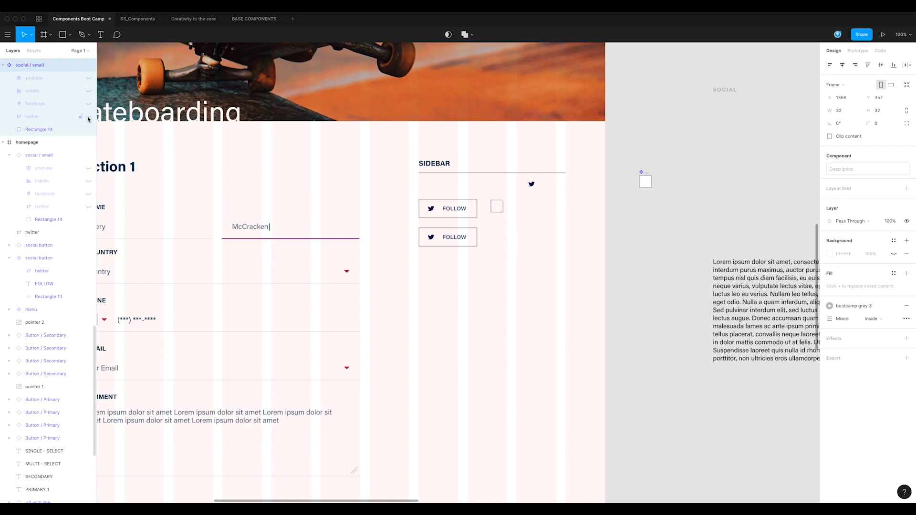
Step: Show only the twitter icon in the social / small instance beside the upper social button
{"action": "left_click", "coordinate": [502, 210]}
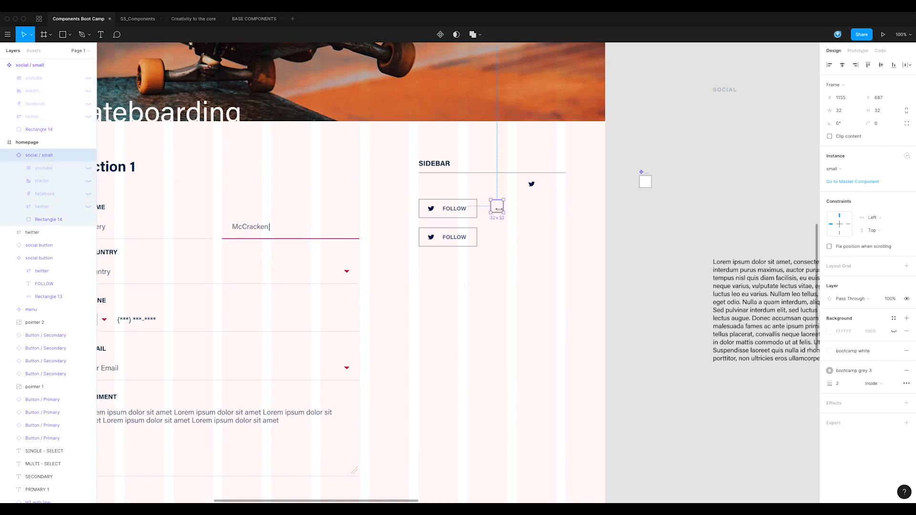
{"action": "left_click", "coordinate": [88, 168]}
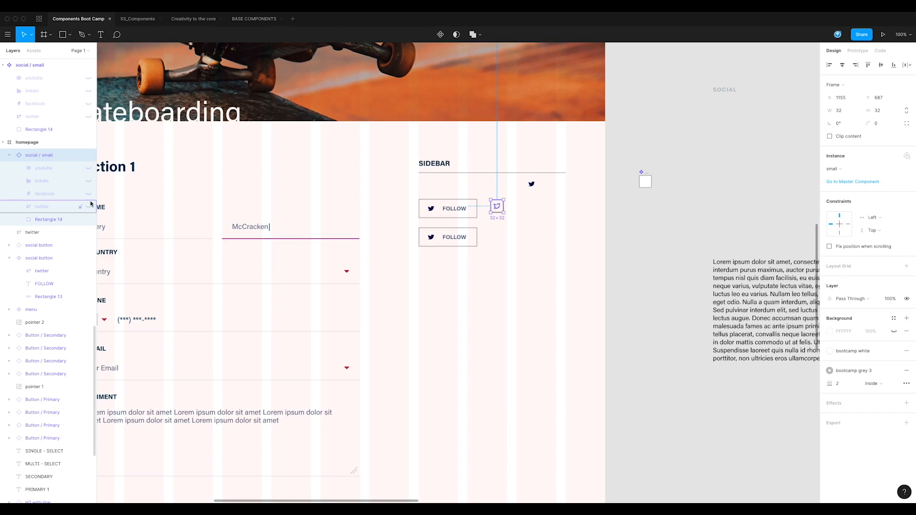
{"action": "left_click", "coordinate": [88, 206]}
Step: Duplicate the Twitter instance of social / small three times to form a horizontal row of four adjoining squares
{"action": "left_click_drag", "start_coordinate": [497, 211], "coordinate": [531, 211]}
{"action": "left_click", "coordinate": [532, 261]}
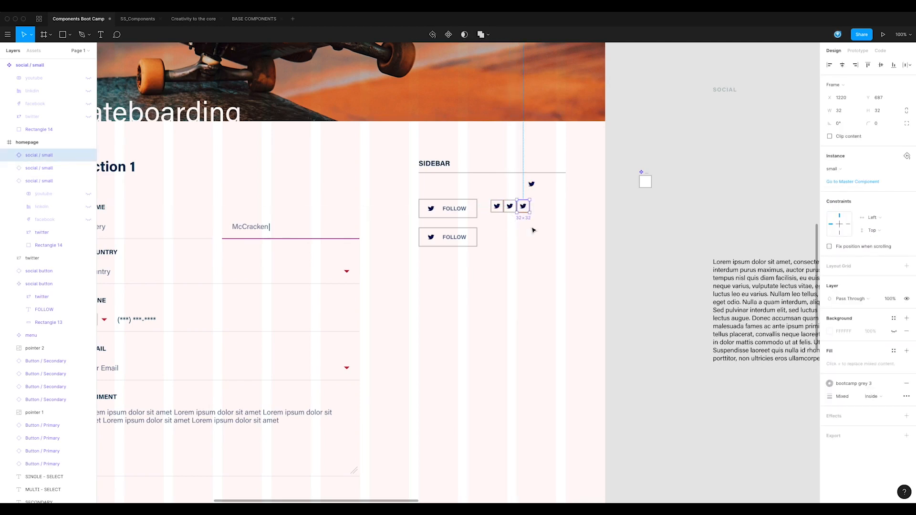
{"action": "left_click", "coordinate": [514, 206], "text": "shift"}
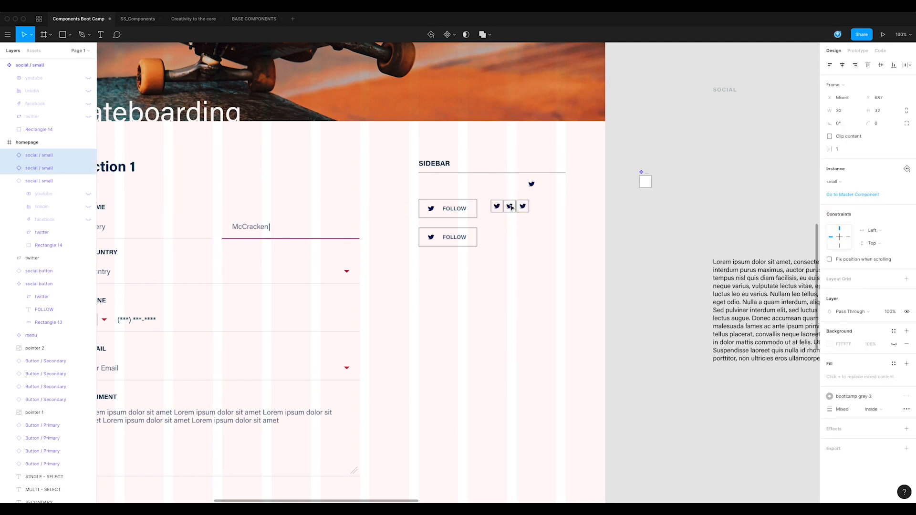
{"action": "left_click", "coordinate": [531, 229]}
{"action": "left_click", "coordinate": [523, 206]}
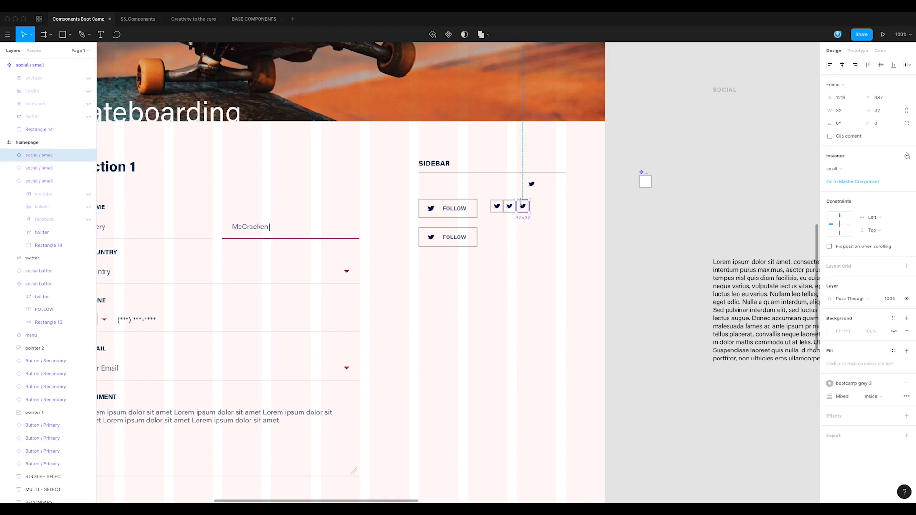
{"action": "left_click_drag", "start_coordinate": [523, 206], "coordinate": [538, 210]}
{"action": "left_click", "coordinate": [548, 244]}
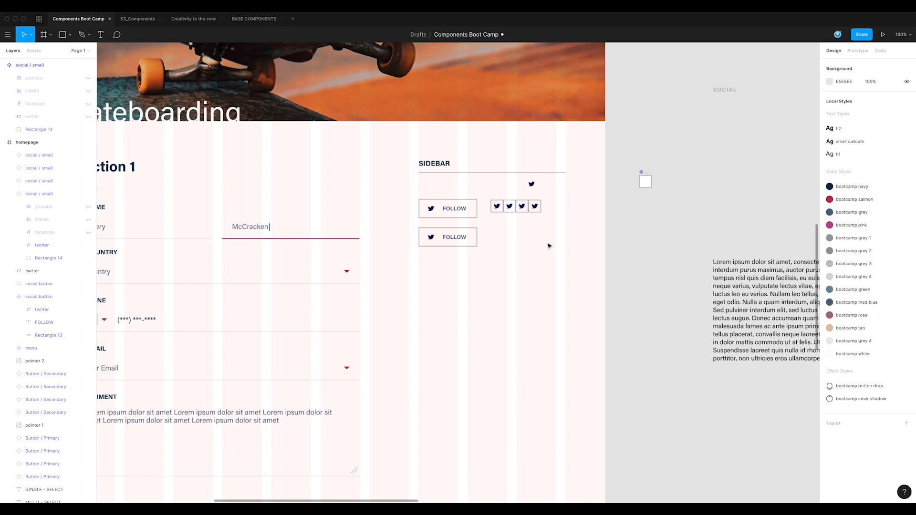
Step: Nudge the social / small instances horizontally so that the borders of neighbouring squares overlap
{"action": "left_click", "coordinate": [538, 209]}
{"action": "key", "text": "Left"}
{"action": "key", "text": "Left"}
{"action": "left_click", "coordinate": [544, 240]}
{"action": "left_click", "coordinate": [533, 207]}
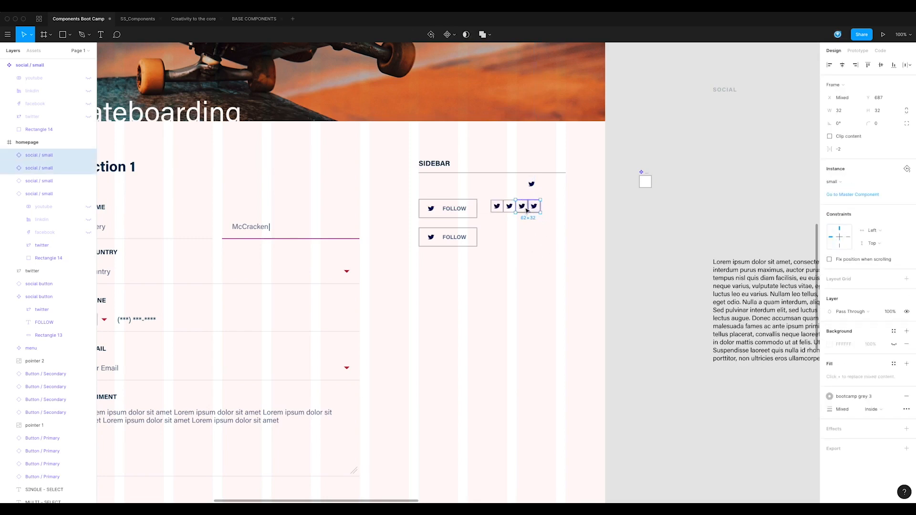
{"action": "left_click", "coordinate": [554, 258]}
{"action": "left_click", "coordinate": [497, 206]}
{"action": "left_click", "coordinate": [518, 240]}
Step: Switch the visible icon from twitter to facebook in the second instance and to linkdin in the third
{"action": "left_click", "coordinate": [510, 207]}
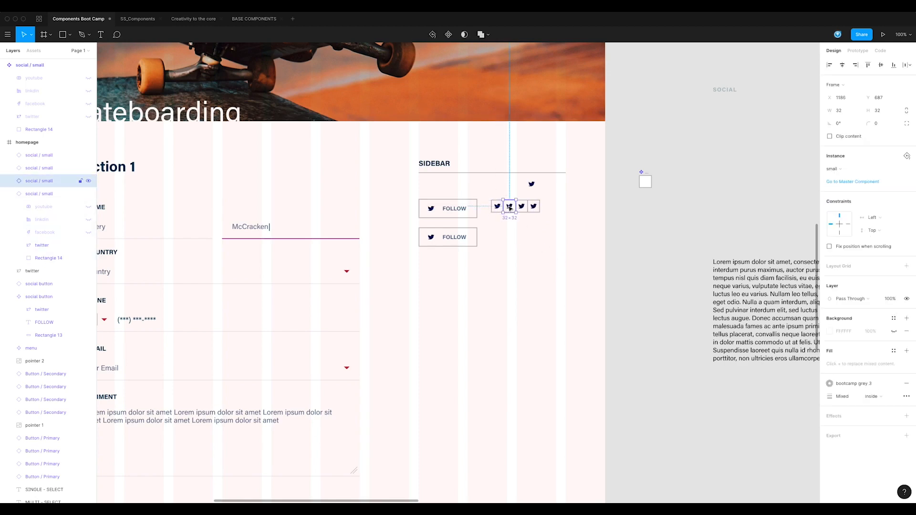
{"action": "left_click", "coordinate": [89, 233]}
{"action": "left_click", "coordinate": [89, 219]}
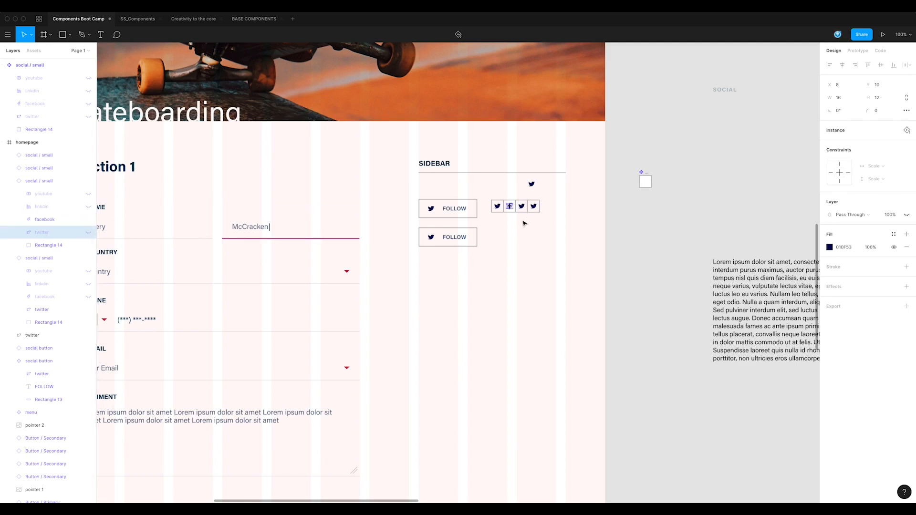
{"action": "left_click", "coordinate": [521, 206]}
{"action": "left_click", "coordinate": [521, 206]}
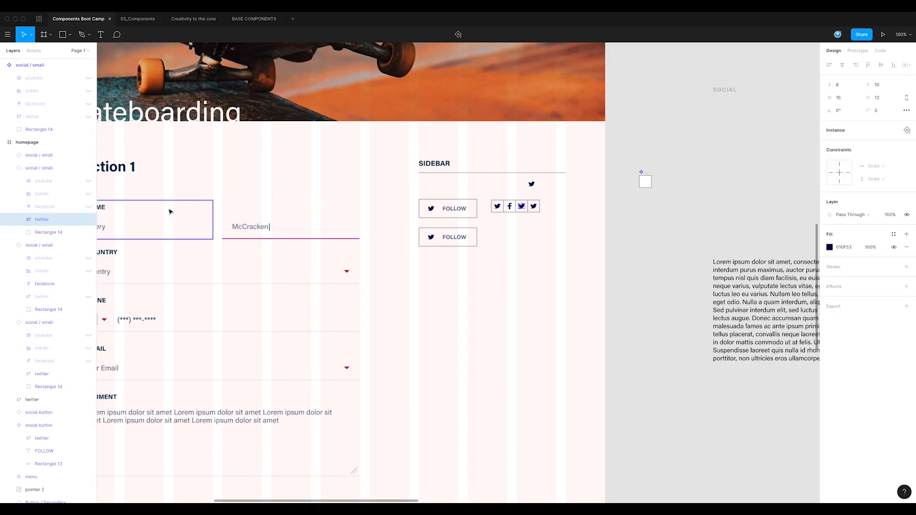
{"action": "left_click", "coordinate": [88, 219]}
{"action": "left_click", "coordinate": [88, 196]}
Step: Switch the visible icon of the fourth social / small instance from twitter to youtube
{"action": "left_click", "coordinate": [534, 206]}
{"action": "left_click", "coordinate": [534, 206]}
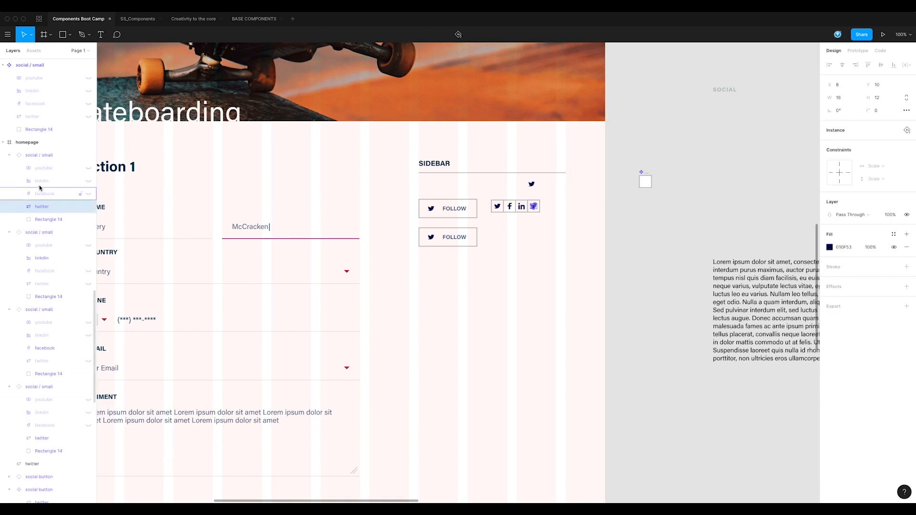
{"action": "left_click", "coordinate": [88, 206]}
{"action": "left_click", "coordinate": [89, 168]}
{"action": "left_click", "coordinate": [488, 293]}
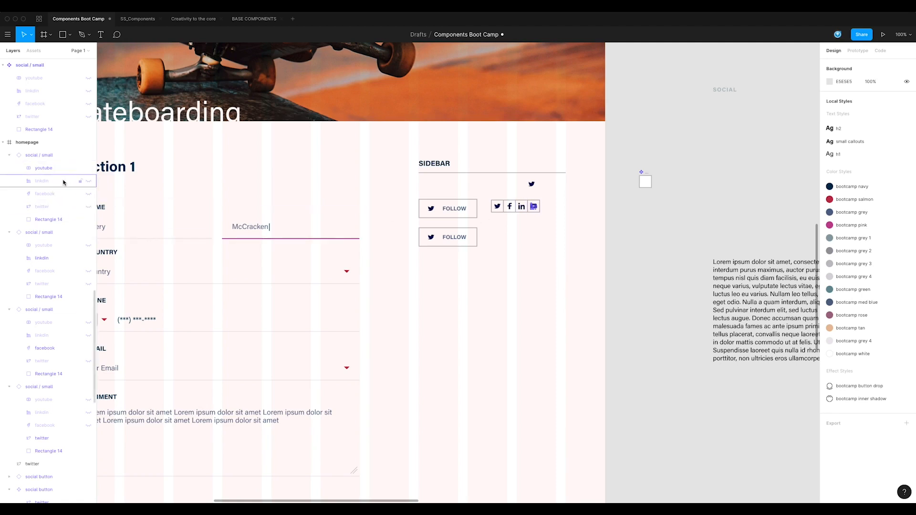
Step: Nudge the hidden youtube icon slightly down in the social / small master component
{"action": "left_click", "coordinate": [648, 182]}
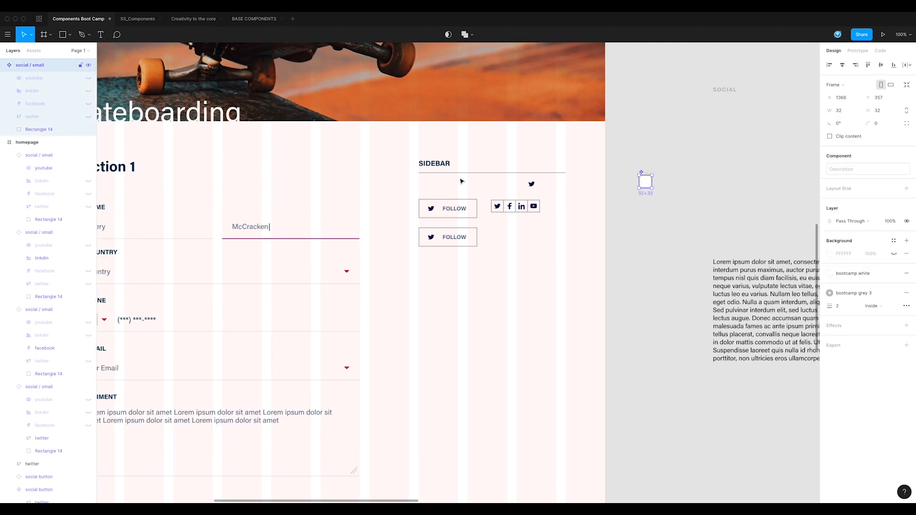
{"action": "left_click", "coordinate": [39, 81]}
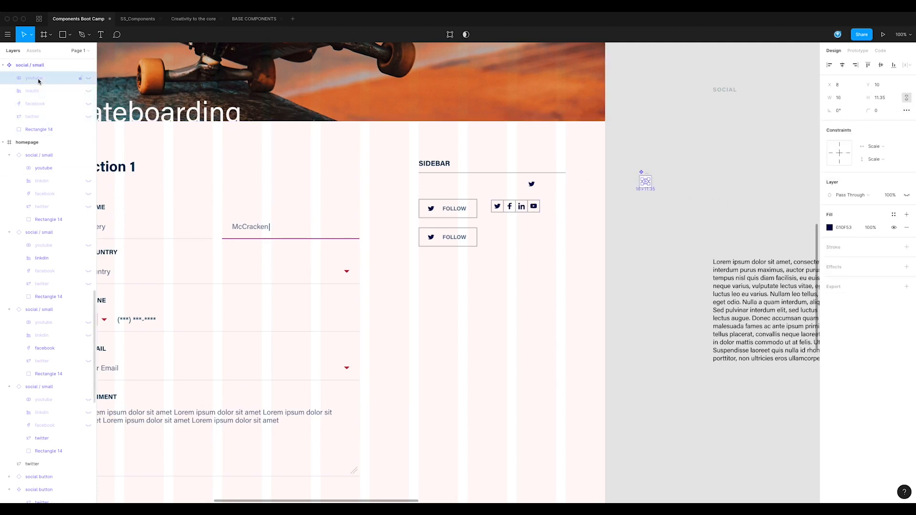
{"action": "key", "text": "Down"}
{"action": "left_click", "coordinate": [517, 231]}
Step: Move the row of four social / small instances to the right end of the sidebar, then select the upper social button
{"action": "left_click_drag", "start_coordinate": [527, 237], "coordinate": [540, 215]}
{"action": "left_click", "coordinate": [520, 265]}
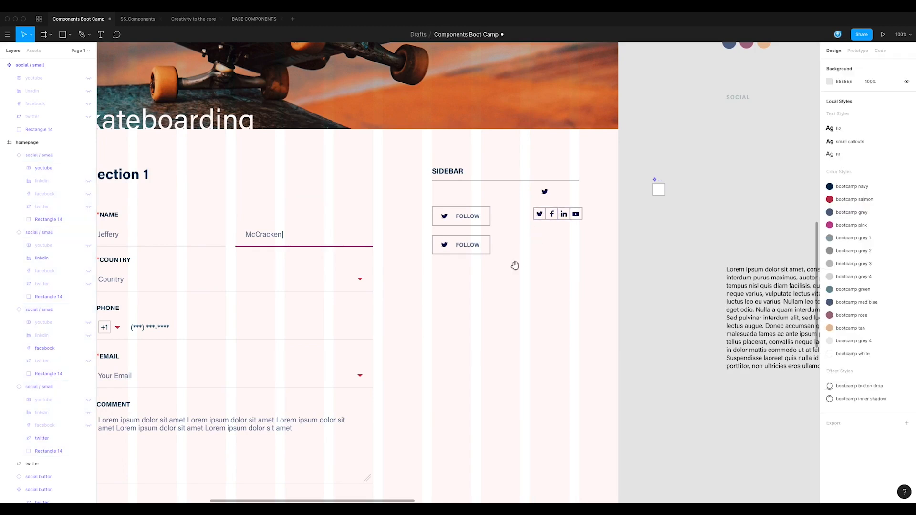
{"action": "left_click_drag", "start_coordinate": [517, 267], "coordinate": [536, 262]}
{"action": "left_click", "coordinate": [480, 215]}
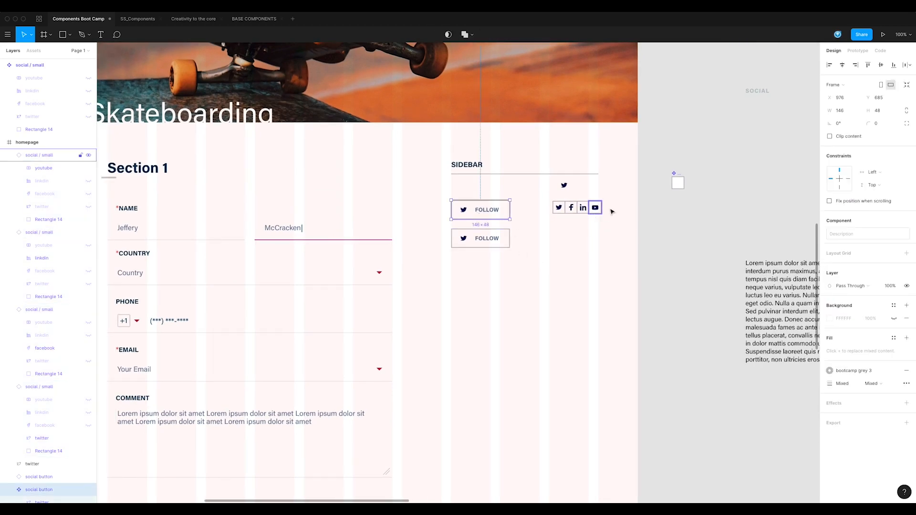
Step: Rename the Rectangle 14 layer in the social / small master component as off
{"action": "left_click", "coordinate": [677, 183]}
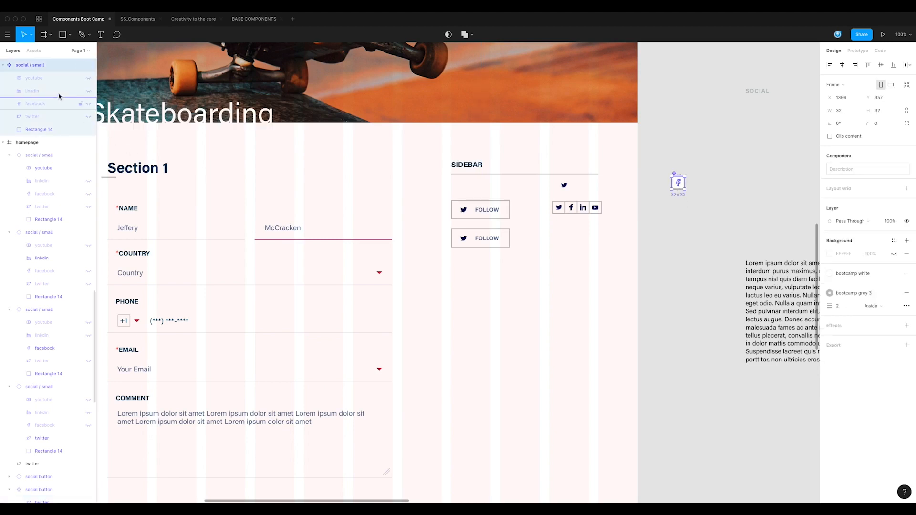
{"action": "double_click", "coordinate": [44, 131]}
{"action": "type", "text": "of"}
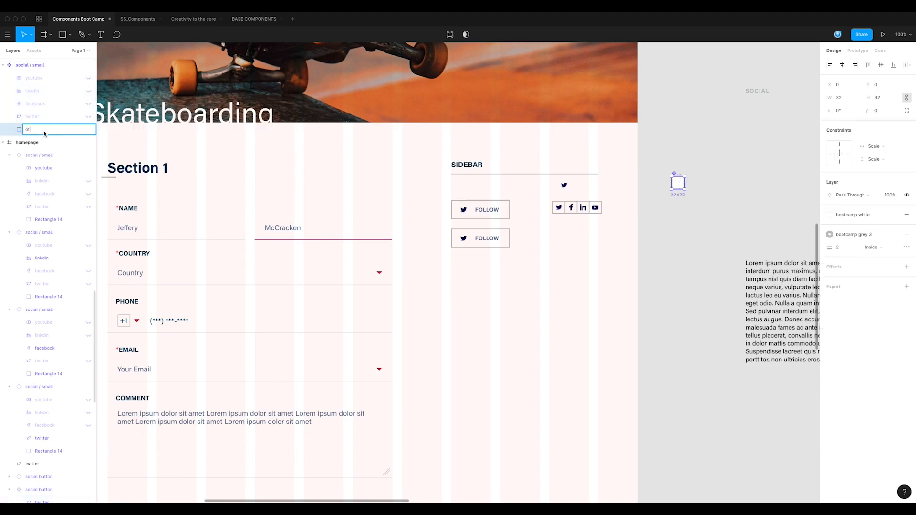
{"action": "type", "text": "f"}
{"action": "key", "text": "Return"}
{"action": "right_click", "coordinate": [44, 130]}
{"action": "left_click", "coordinate": [39, 127]}
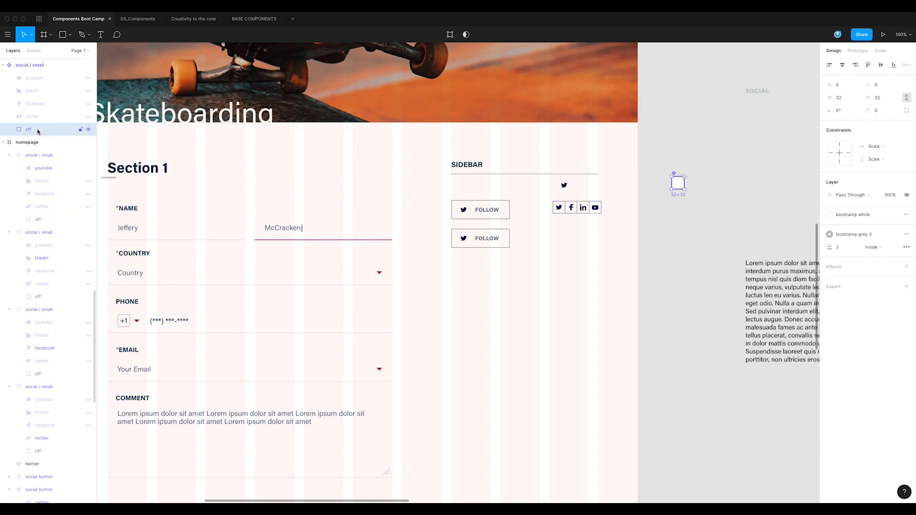
Step: Duplicate the off layer in the social / small master and rename the copy as on
{"action": "key", "text": "super+d"}
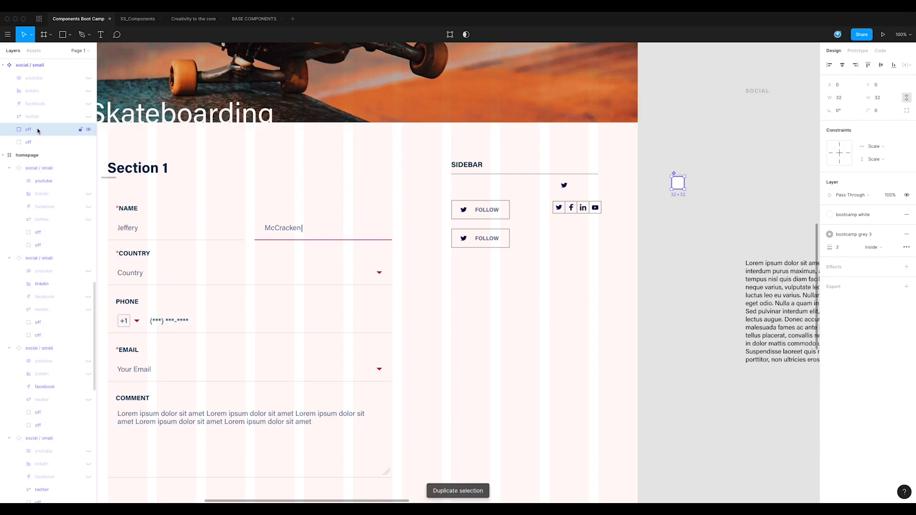
{"action": "double_click", "coordinate": [39, 129]}
{"action": "type", "text": "on"}
{"action": "key", "text": "Return"}
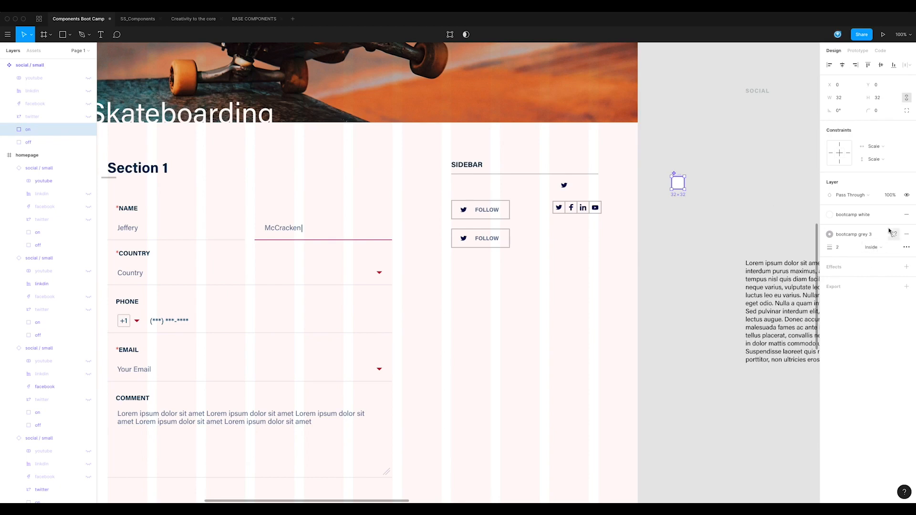
Step: Set the on layer's fill to bootcamp grey 3 and hide the layer in the master
{"action": "left_click", "coordinate": [862, 215]}
{"action": "left_click", "coordinate": [836, 260]}
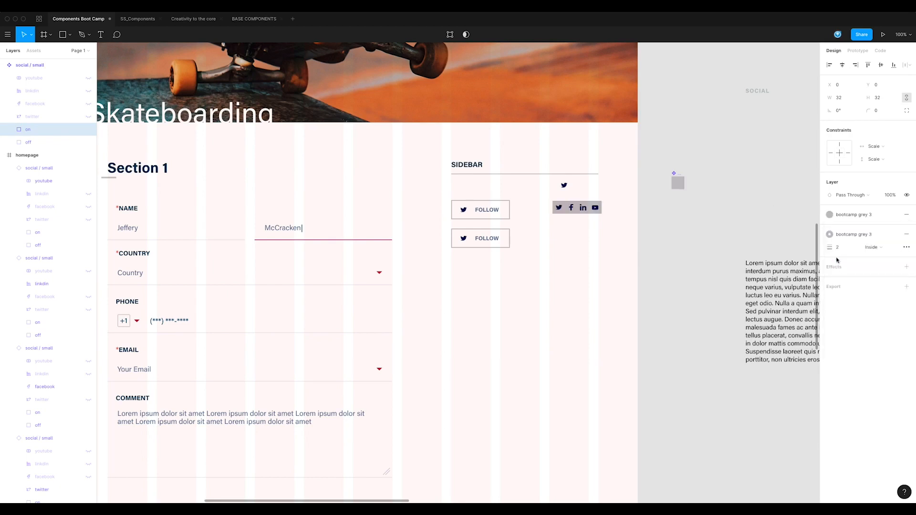
{"action": "scroll", "coordinate": [190, 157], "scroll_direction": "up", "scroll_amount": 1}
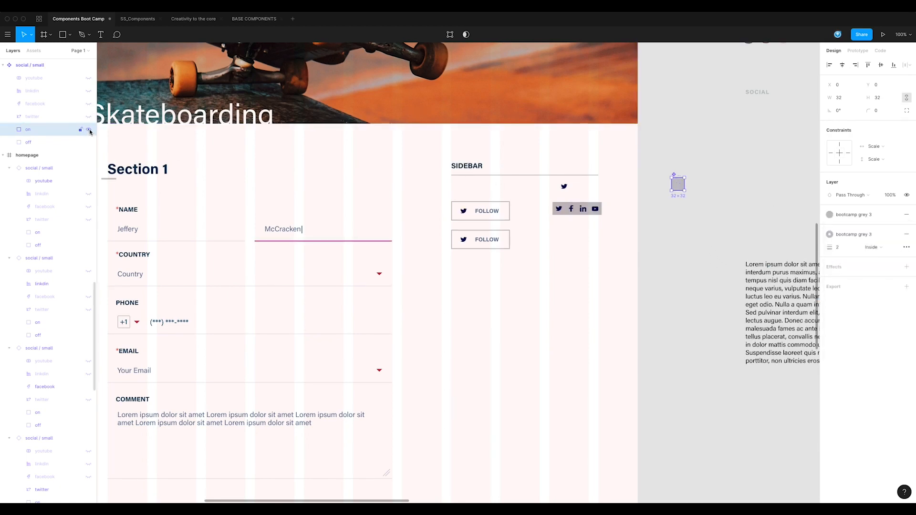
{"action": "left_click", "coordinate": [654, 260]}
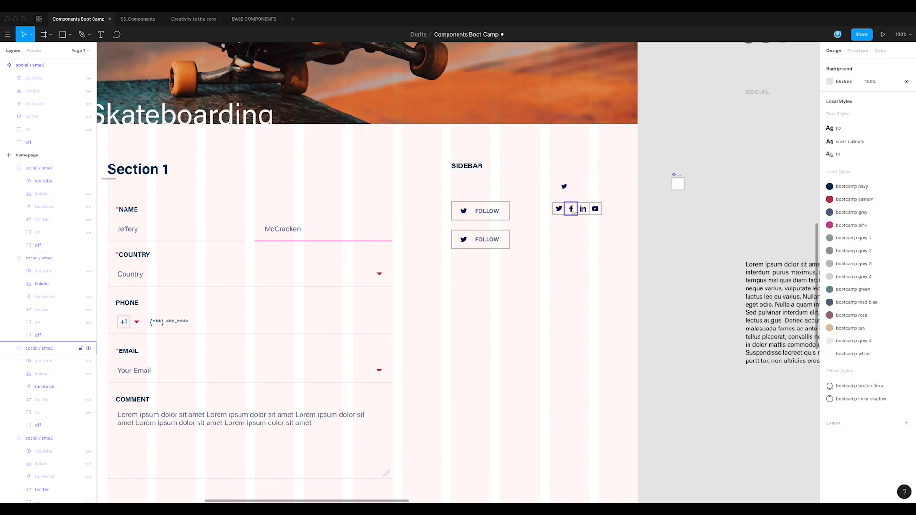
Step: Move the hand pointer image from the primary ACTIVE / CLICK button onto the facebook icon in the sidebar
{"action": "left_click", "coordinate": [572, 210]}
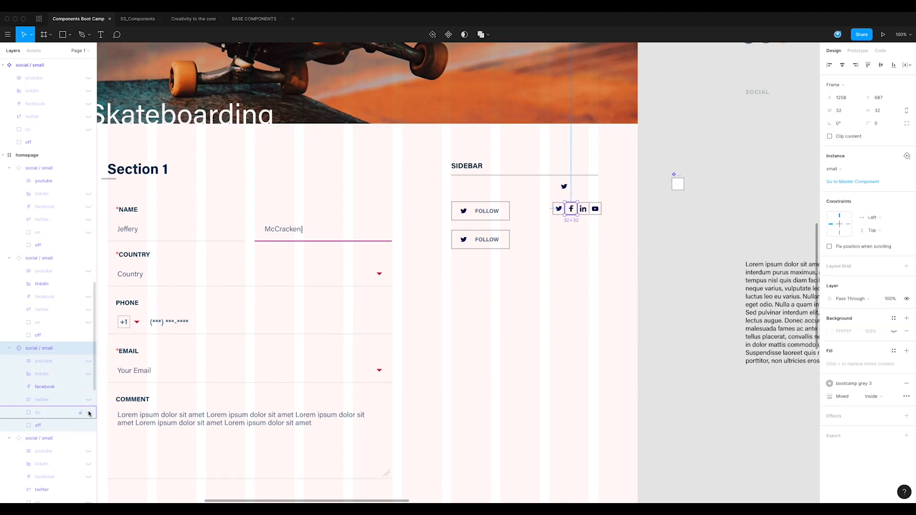
{"action": "left_click", "coordinate": [450, 429]}
{"action": "left_click_drag", "start_coordinate": [497, 357], "coordinate": [615, 178]}
{"action": "left_click_drag", "start_coordinate": [550, 337], "coordinate": [550, 307]}
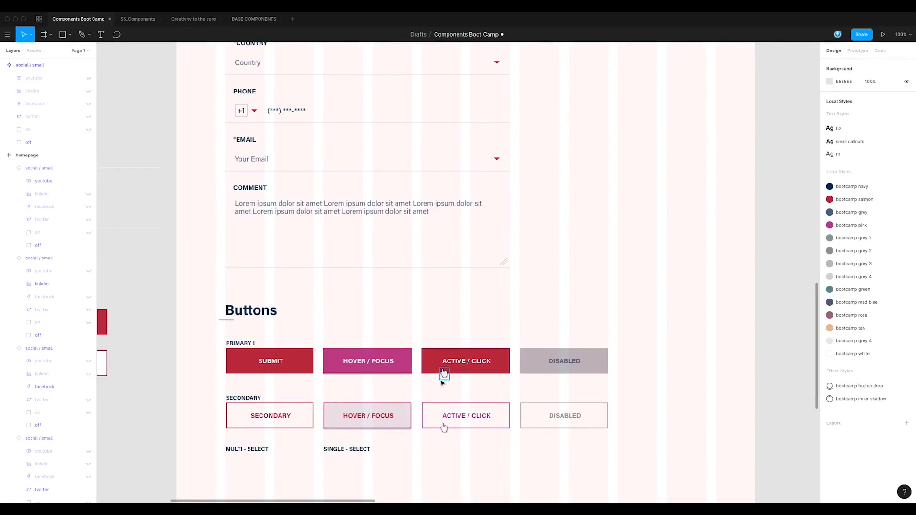
{"action": "left_click_drag", "start_coordinate": [444, 374], "coordinate": [700, 82]}
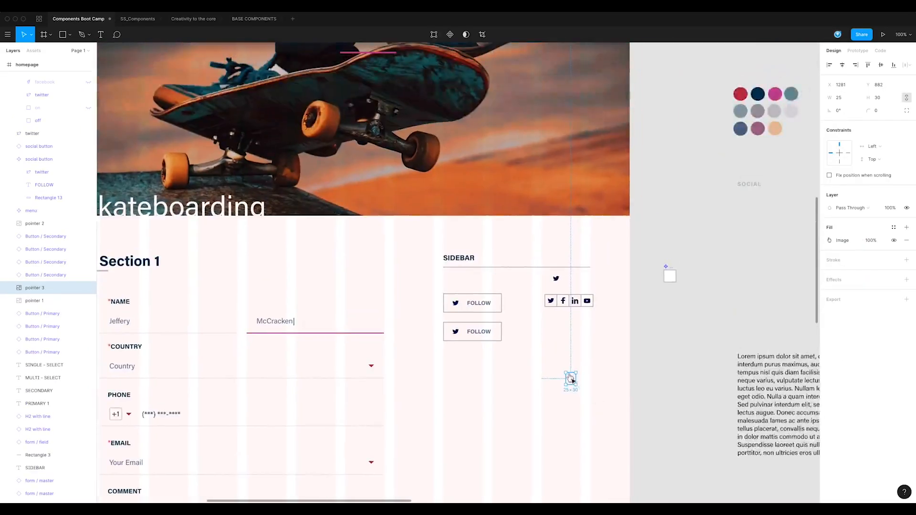
{"action": "left_click_drag", "start_coordinate": [571, 378], "coordinate": [565, 308]}
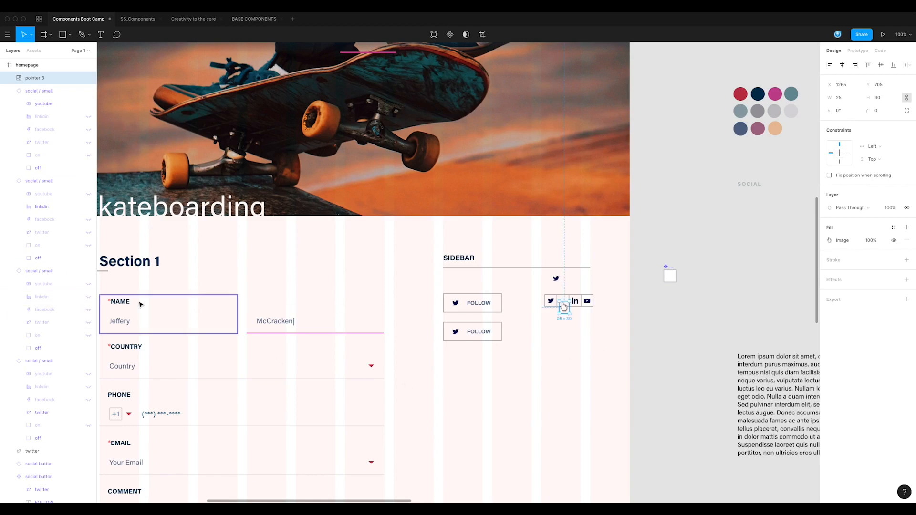
Step: Show the facebook icon and the on background in the second social / small instance
{"action": "left_click", "coordinate": [88, 310]}
{"action": "left_click", "coordinate": [88, 336]}
{"action": "left_click", "coordinate": [561, 386]}
{"action": "mouse_move", "coordinate": [577, 373]}
{"action": "left_mouse_down"}
{"action": "mouse_move", "coordinate": [570, 386]}
{"action": "mouse_move", "coordinate": [572, 357]}
{"action": "left_mouse_up"}
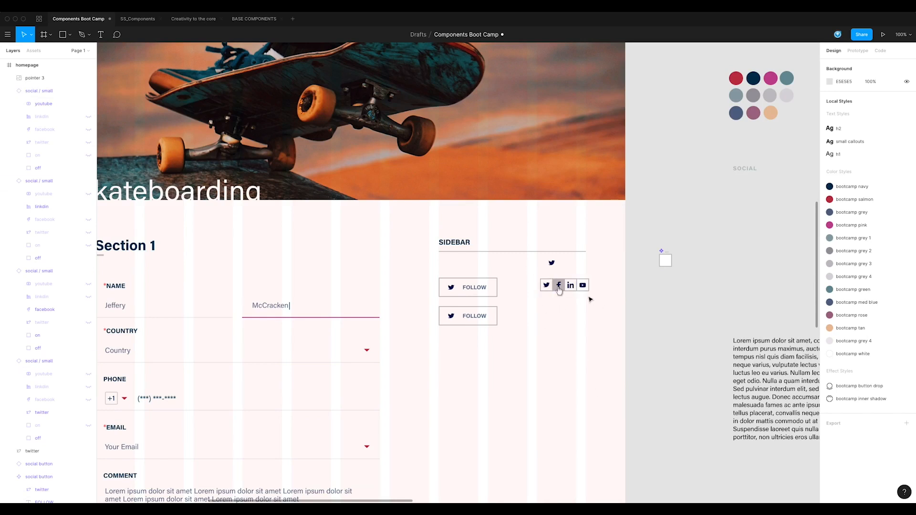
{"action": "left_click_drag", "start_coordinate": [591, 299], "coordinate": [541, 278]}
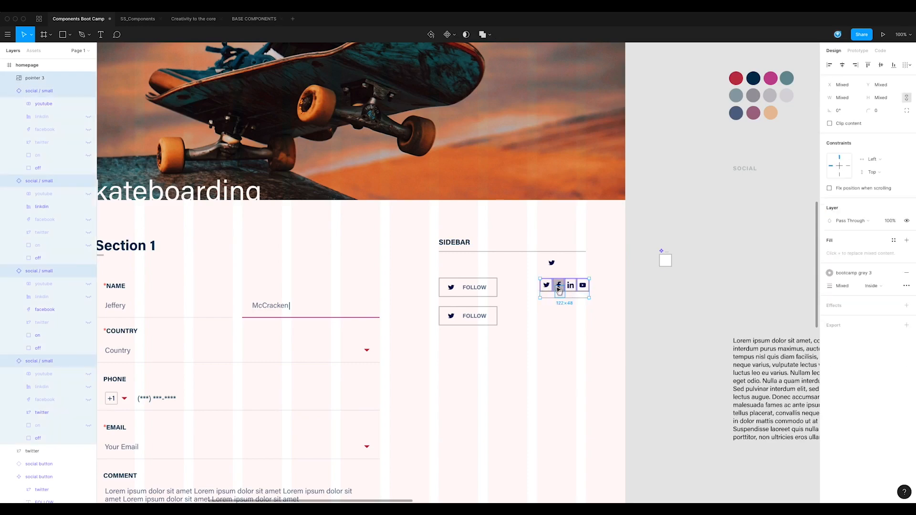
{"action": "left_click_drag", "start_coordinate": [566, 360], "coordinate": [638, 337]}
{"action": "left_click", "coordinate": [611, 308]}
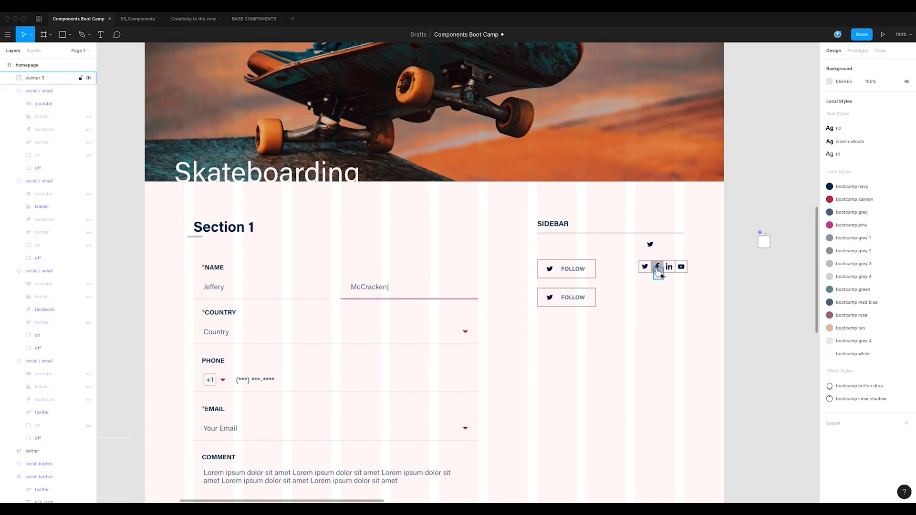
Step: Duplicate the social button and arrange the copies into a tight vertical stack of four in the sidebar
{"action": "left_click", "coordinate": [571, 270]}
{"action": "left_click_drag", "start_coordinate": [571, 303], "coordinate": [579, 323]}
Step: Hide the twitter icon in the second social button
{"action": "left_click", "coordinate": [549, 287]}
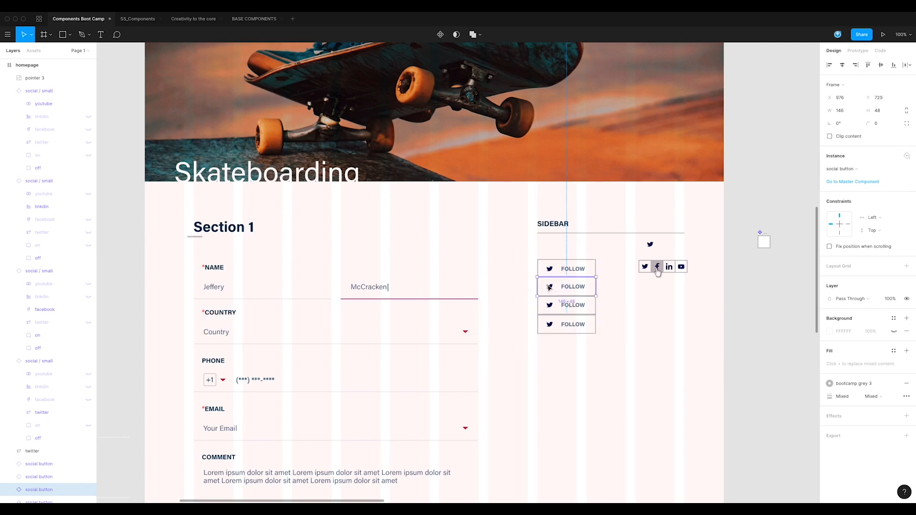
{"action": "double_click", "coordinate": [549, 287]}
{"action": "left_click", "coordinate": [89, 288]}
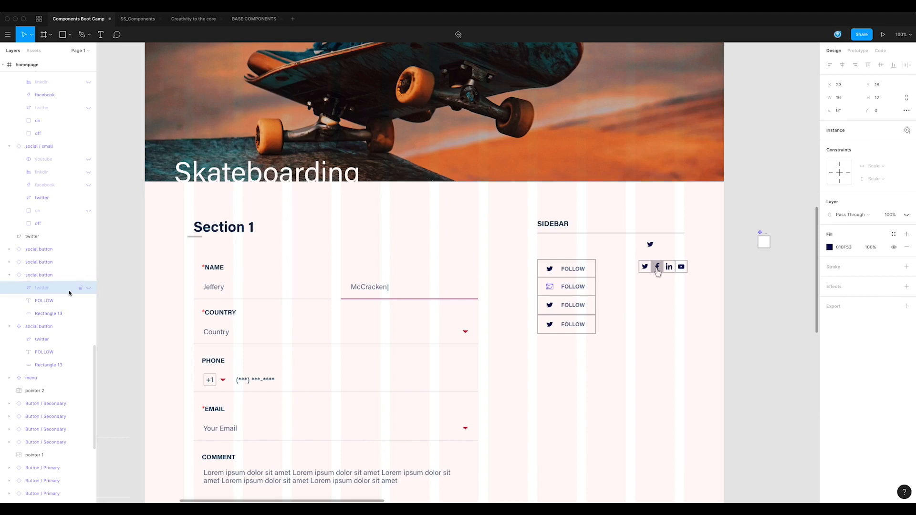
Step: Copy the four icon layers from the social / small master into the social button master and delete its original twitter icon
{"action": "left_click", "coordinate": [568, 277]}
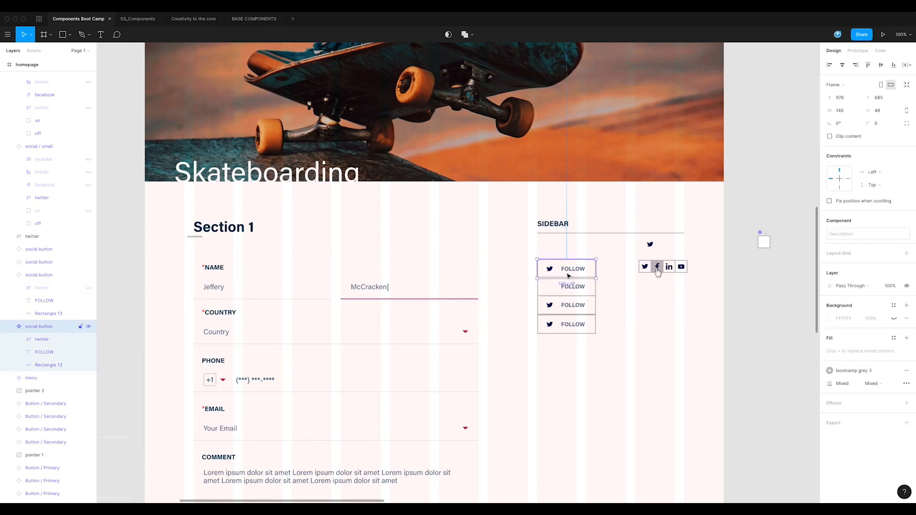
{"action": "left_click", "coordinate": [711, 307]}
{"action": "left_click", "coordinate": [681, 266]}
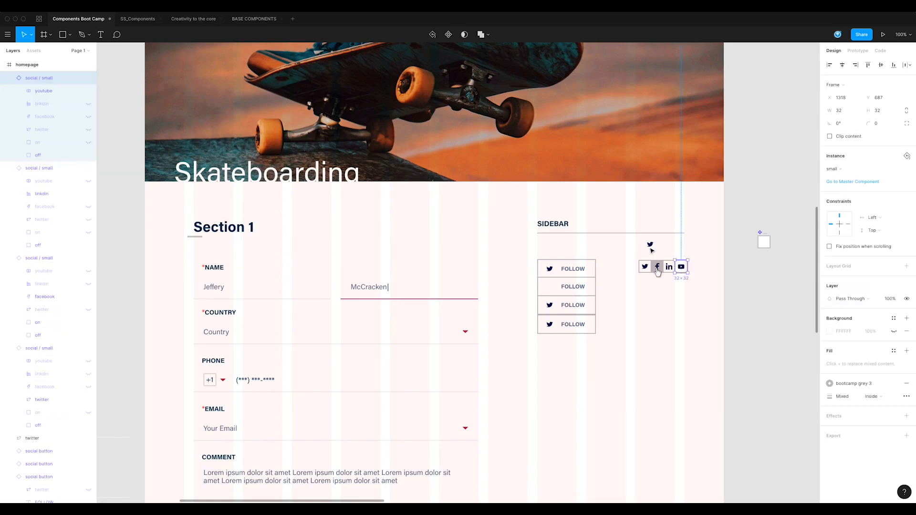
{"action": "double_click", "coordinate": [763, 244]}
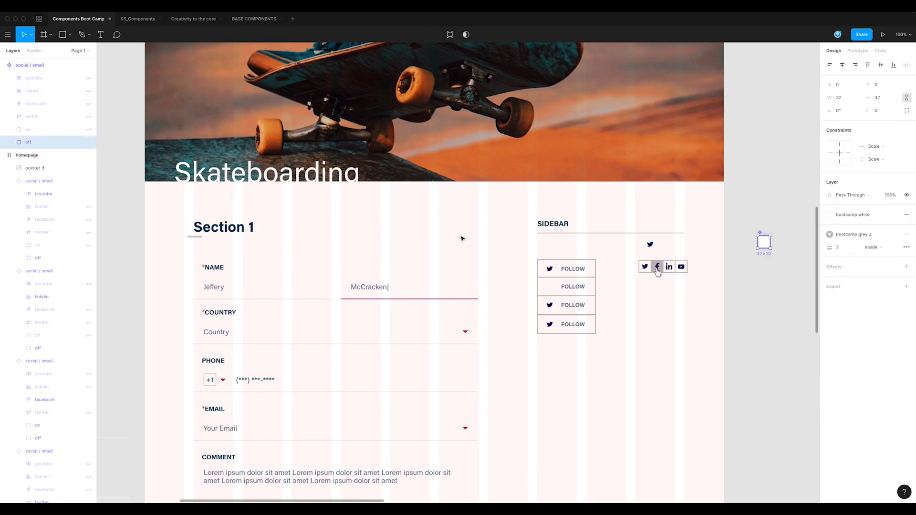
{"action": "key", "text": "Escape"}
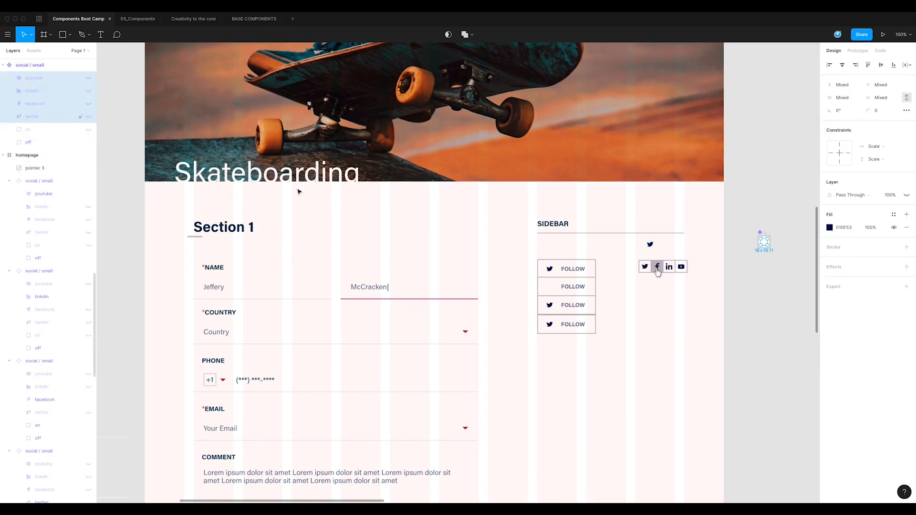
{"action": "left_click", "coordinate": [551, 268]}
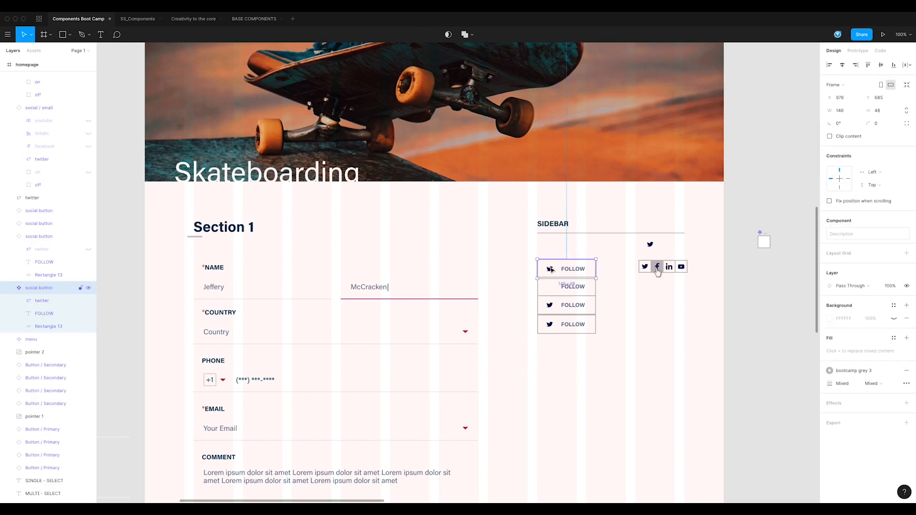
{"action": "key", "text": "ctrl+v"}
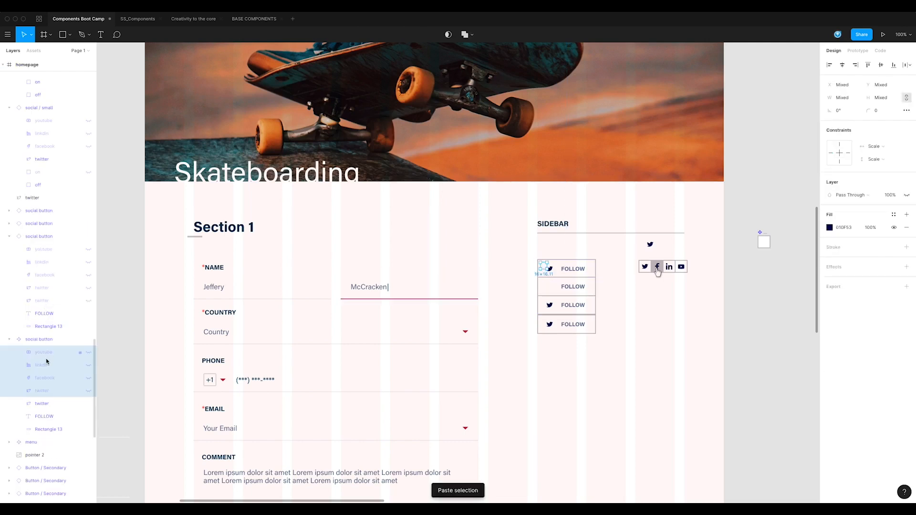
{"action": "left_click", "coordinate": [43, 405]}
{"action": "key", "text": "Delete"}
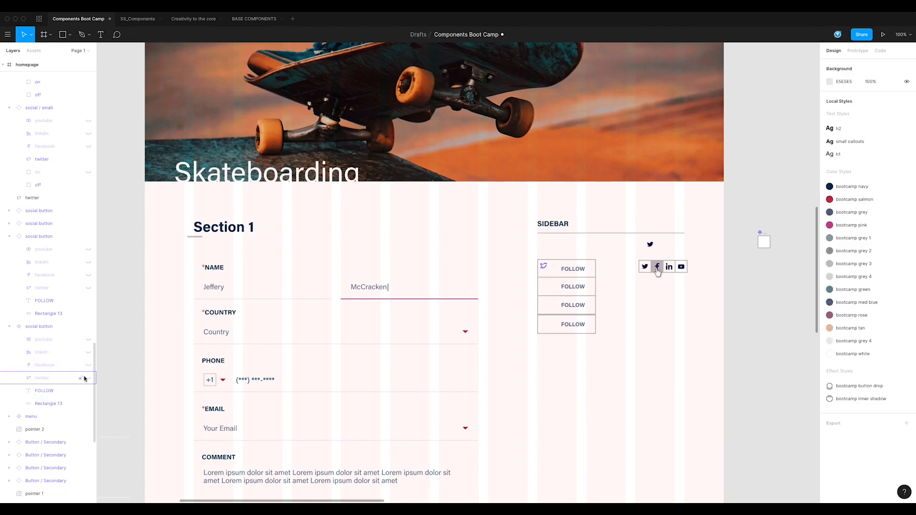
Step: Show the twitter icon in the social button master and nudge all four icon layers into place beside the FOLLOW text
{"action": "left_click", "coordinate": [64, 340]}
{"action": "left_click", "coordinate": [46, 378], "text": "shift"}
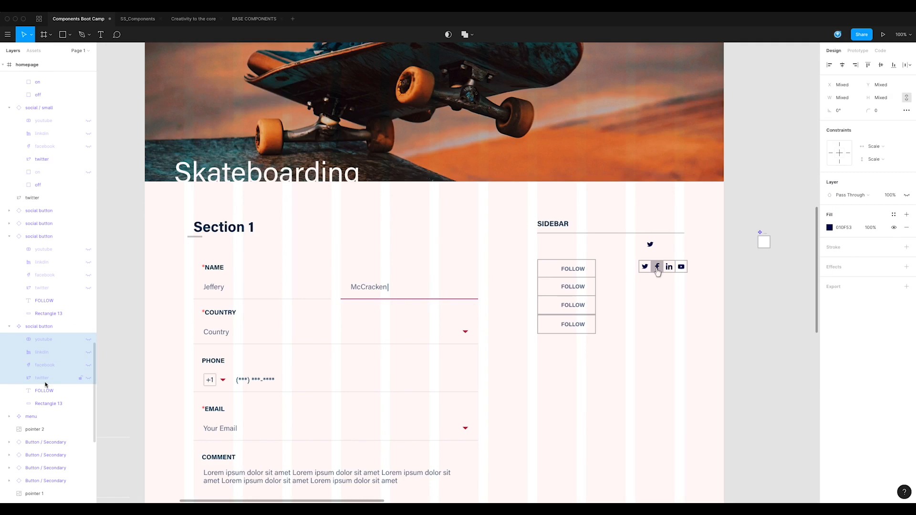
{"action": "left_click", "coordinate": [88, 379]}
{"action": "key", "text": "shift+Right"}
{"action": "key", "text": "Down"}
{"action": "key", "text": "Down"}
{"action": "key", "text": "Down"}
{"action": "key", "text": "Down"}
{"action": "key", "text": "Left"}
{"action": "key", "text": "Left"}
{"action": "key", "text": "Left"}
{"action": "key", "text": "Left"}
{"action": "key", "text": "shift+Right"}
{"action": "key", "text": "shift+Left"}
{"action": "key", "text": "Right"}
{"action": "key", "text": "Right"}
{"action": "key", "text": "Right"}
{"action": "key", "text": "Right"}
{"action": "left_click", "coordinate": [88, 378]}
{"action": "left_click", "coordinate": [89, 379]}
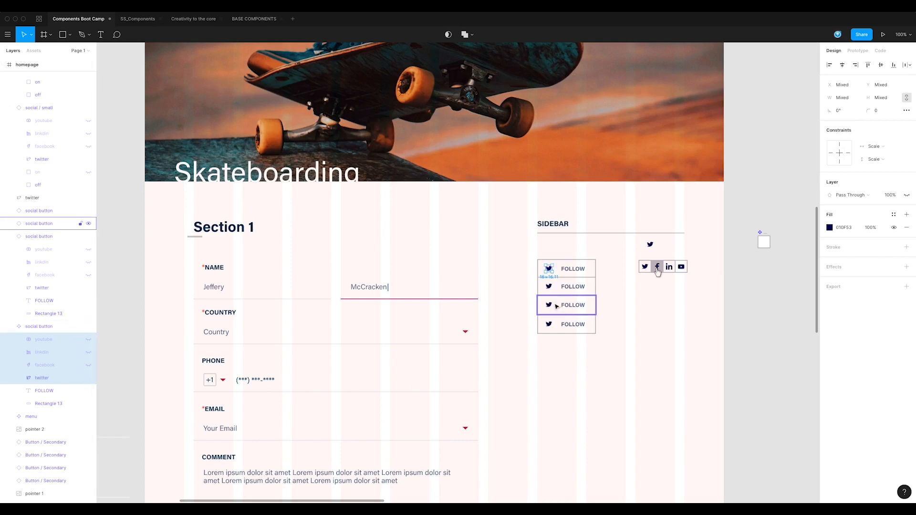
Step: Switch the visible icon from twitter to facebook in the second social button and to linkdin in the third
{"action": "left_click", "coordinate": [553, 289]}
{"action": "left_click", "coordinate": [88, 288]}
{"action": "left_click", "coordinate": [88, 276]}
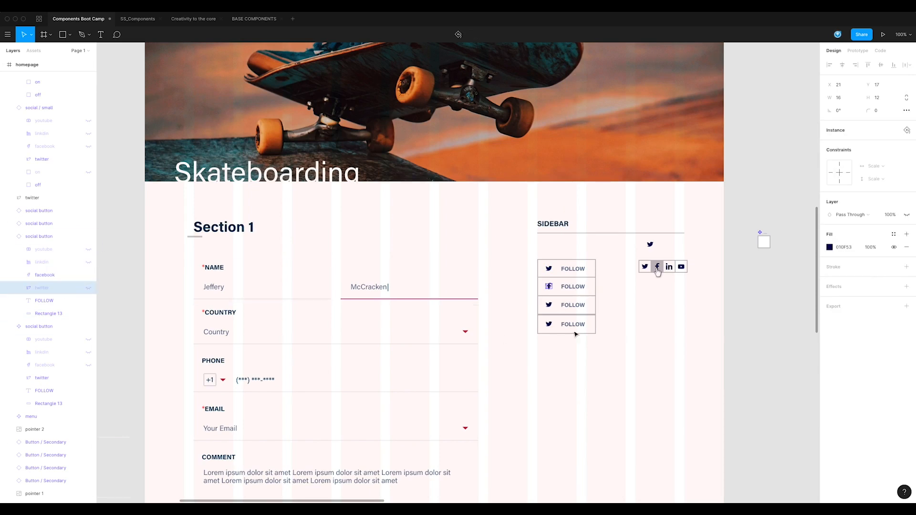
{"action": "left_click", "coordinate": [548, 306]}
{"action": "left_click", "coordinate": [549, 305]}
{"action": "left_click", "coordinate": [89, 275]}
{"action": "left_click", "coordinate": [88, 250]}
Step: Switch the visible icon of the fourth social button from twitter to youtube
{"action": "left_click", "coordinate": [549, 325]}
{"action": "left_click", "coordinate": [550, 325]}
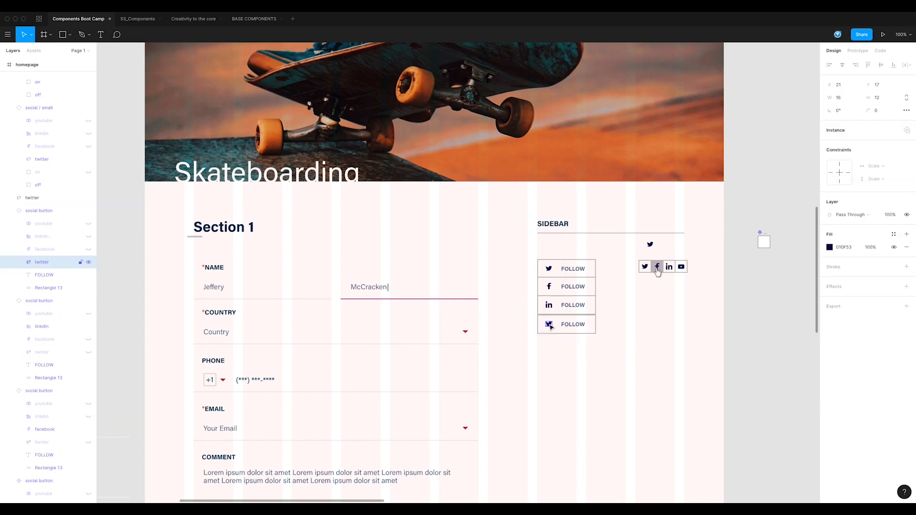
{"action": "left_click", "coordinate": [88, 262]}
{"action": "left_click", "coordinate": [89, 224]}
{"action": "left_click", "coordinate": [616, 378]}
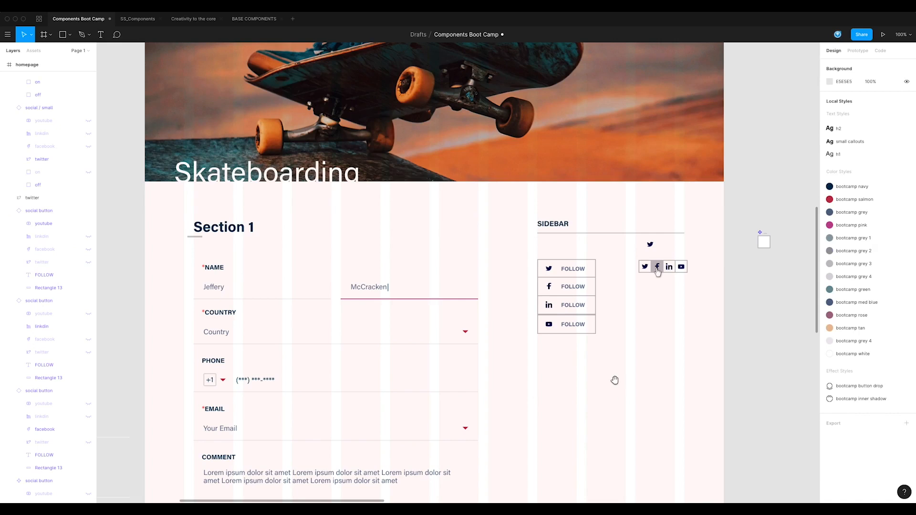
Step: Nudge the fourth social button slightly up so its border meets the button above
{"action": "scroll", "coordinate": [616, 379], "scroll_direction": "right", "scroll_amount": 2}
{"action": "left_click", "coordinate": [553, 326]}
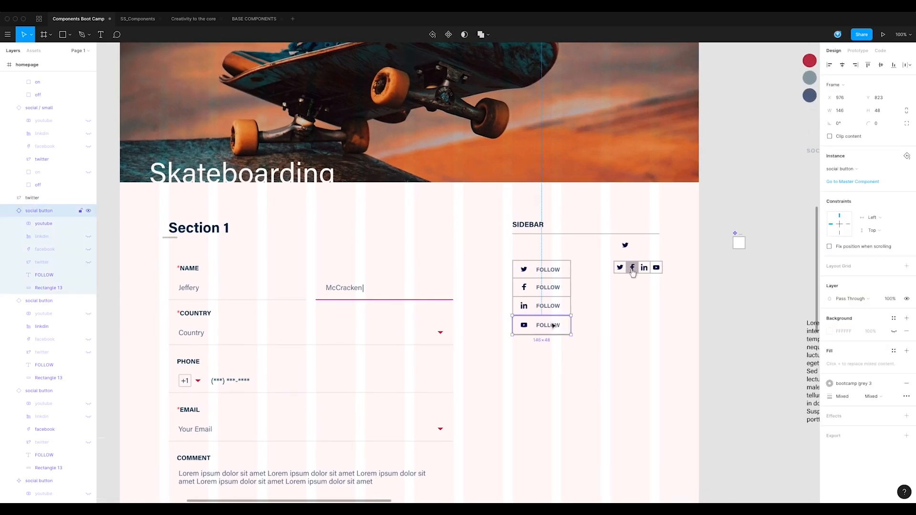
{"action": "left_click", "coordinate": [584, 396]}
{"action": "left_click", "coordinate": [529, 327]}
{"action": "key", "text": "Up"}
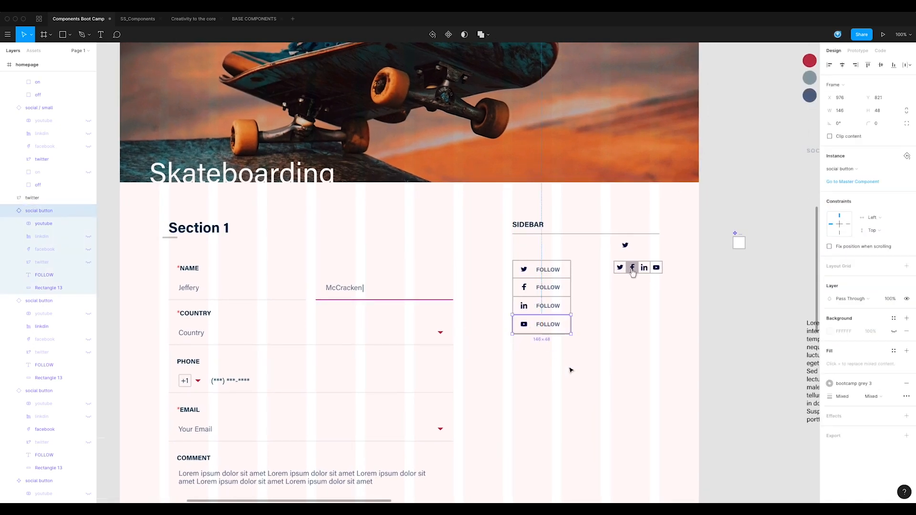
{"action": "left_click", "coordinate": [570, 370]}
{"action": "scroll", "coordinate": [590, 352], "scroll_direction": "right", "scroll_amount": 2}
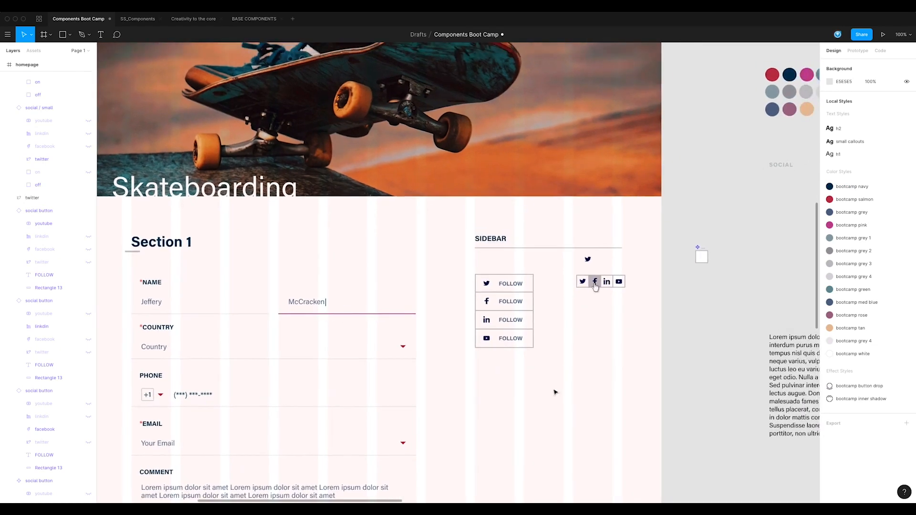
Step: Set the constraints of the four icon layers in the social button master to Left horizontally and Center vertically
{"action": "left_click_drag", "start_coordinate": [610, 320], "coordinate": [576, 342]}
{"action": "left_click", "coordinate": [487, 314]}
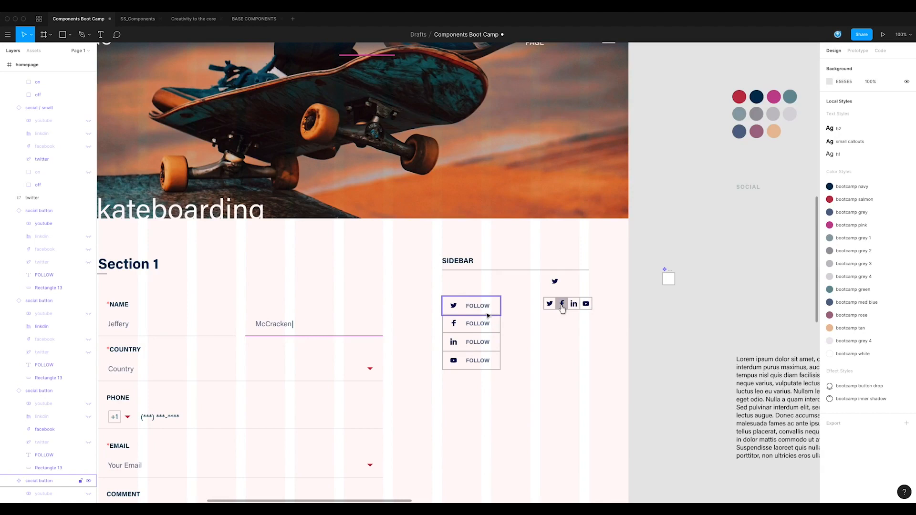
{"action": "left_click_drag", "start_coordinate": [516, 349], "coordinate": [543, 289]}
{"action": "left_click", "coordinate": [511, 246]}
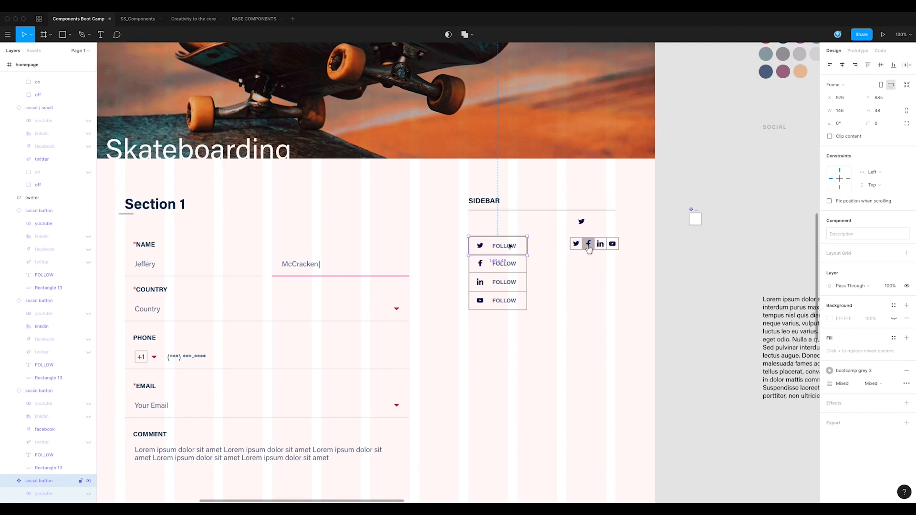
{"action": "mouse_move", "coordinate": [529, 246]}
{"action": "left_mouse_down"}
{"action": "mouse_move", "coordinate": [693, 253]}
{"action": "mouse_move", "coordinate": [498, 267]}
{"action": "mouse_move", "coordinate": [527, 261]}
{"action": "left_mouse_up"}
{"action": "double_click", "coordinate": [483, 247]}
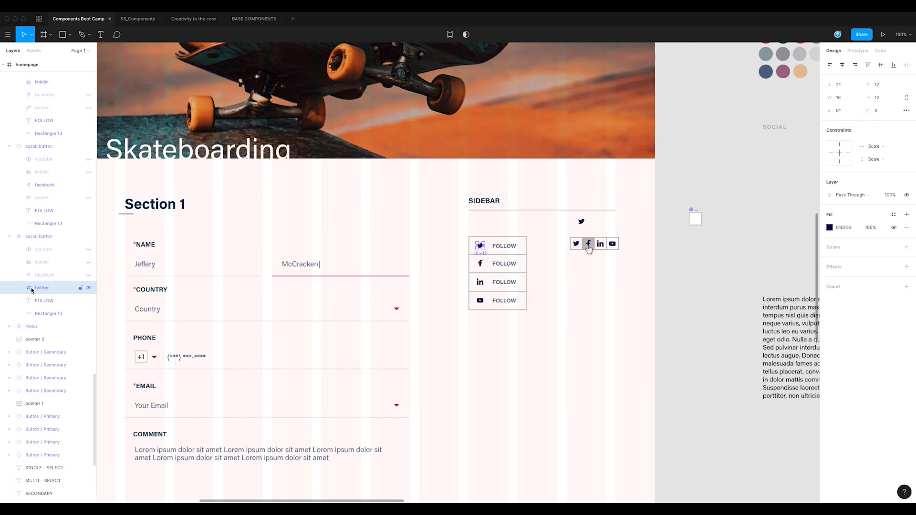
{"action": "left_click", "coordinate": [58, 254], "text": "shift"}
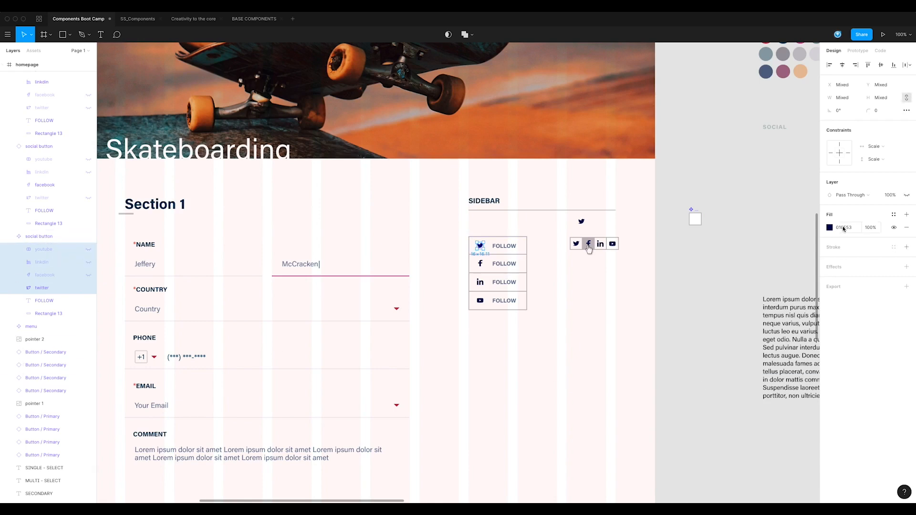
{"action": "left_click", "coordinate": [875, 161]}
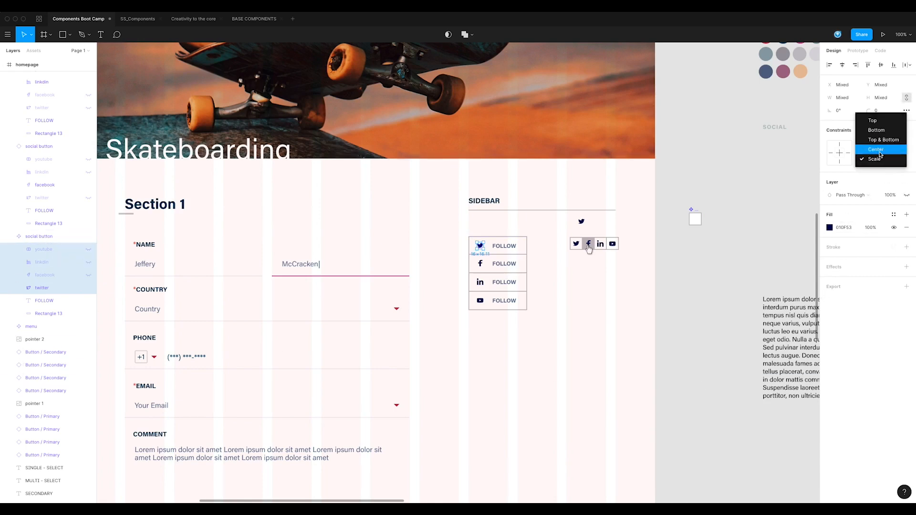
{"action": "left_click", "coordinate": [880, 149]}
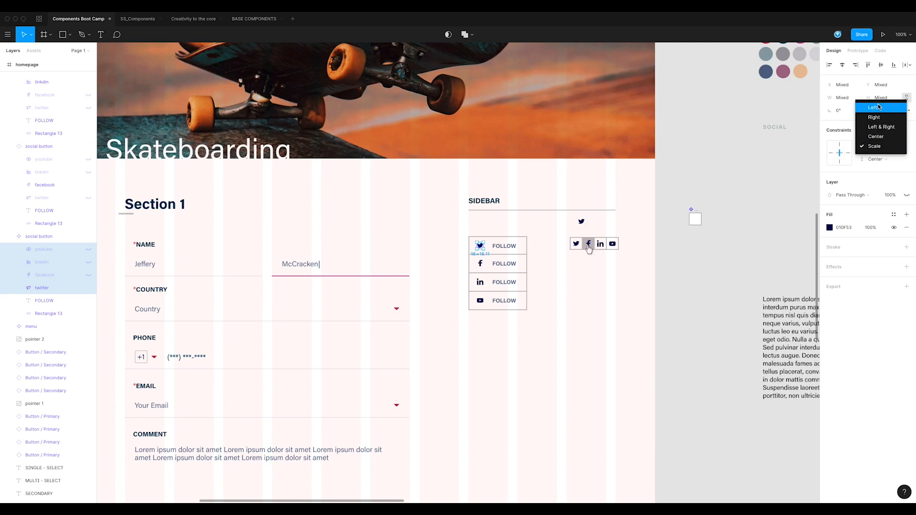
{"action": "left_click", "coordinate": [878, 108]}
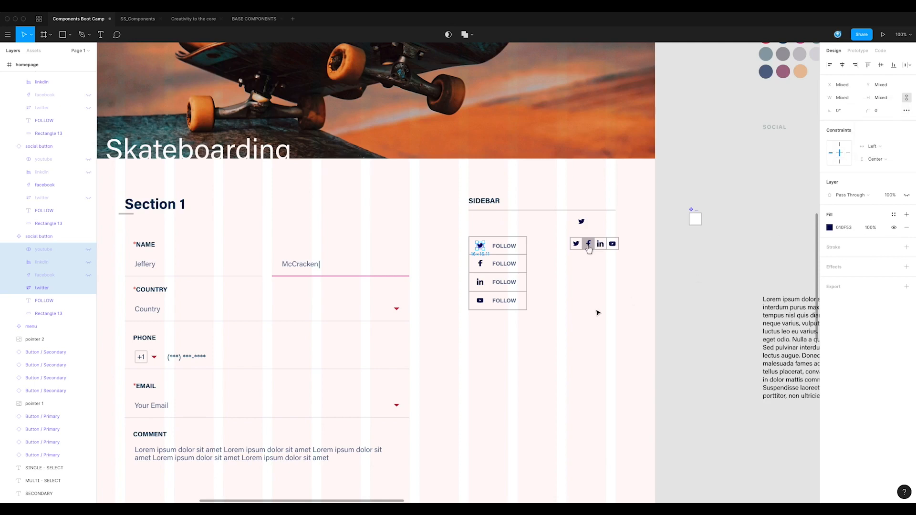
Step: Keep the master's FOLLOW text center-aligned and set its constraints to Right horizontally and Center vertically
{"action": "double_click", "coordinate": [505, 265]}
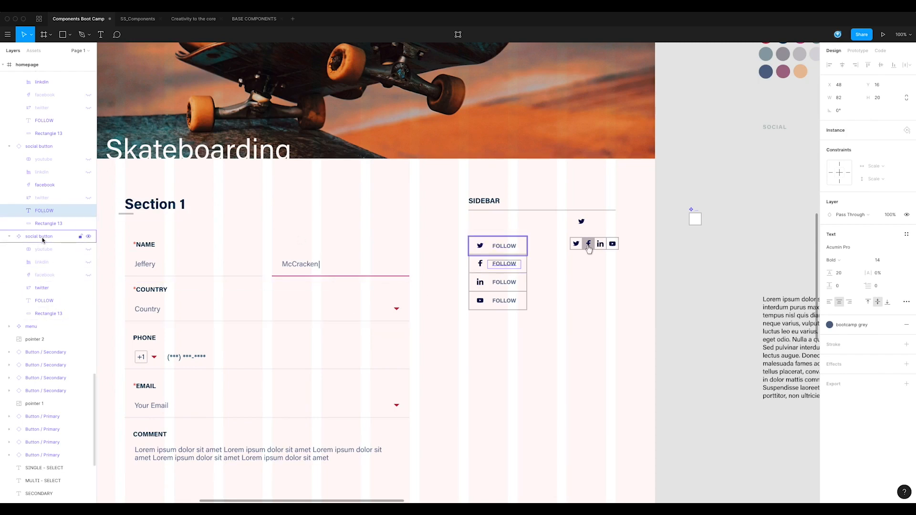
{"action": "left_click", "coordinate": [54, 302]}
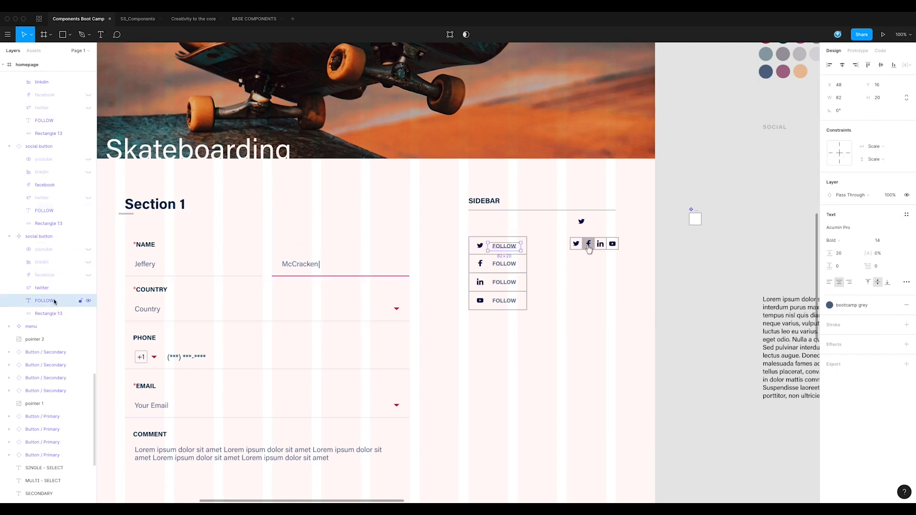
{"action": "left_click", "coordinate": [848, 283]}
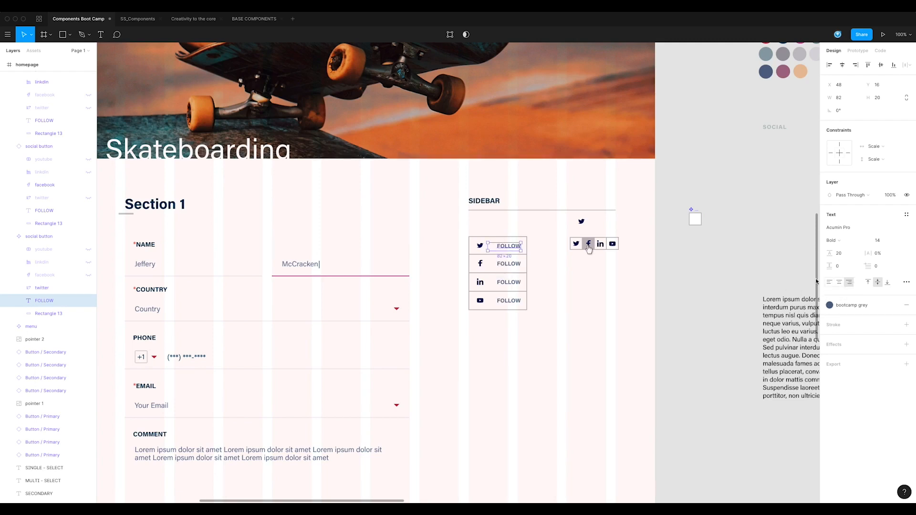
{"action": "left_click", "coordinate": [839, 282]}
{"action": "left_click", "coordinate": [885, 148]}
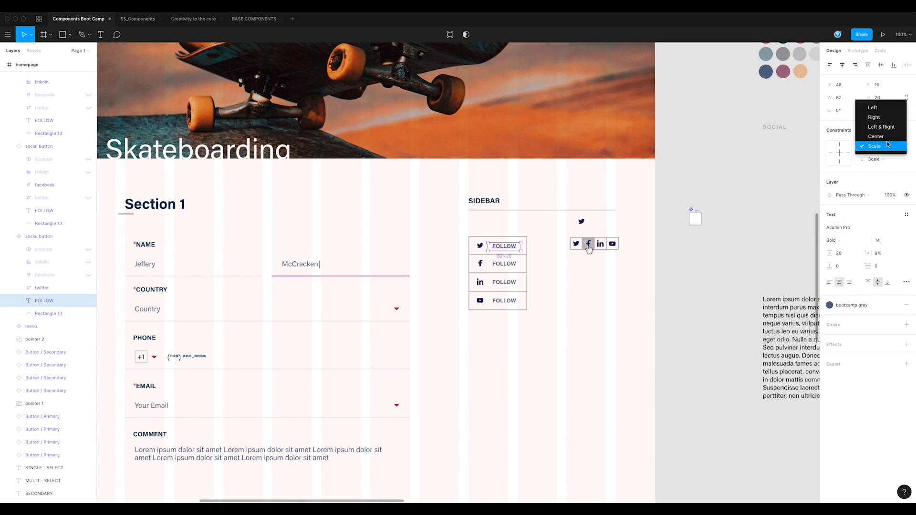
{"action": "left_click", "coordinate": [886, 117]}
{"action": "left_click", "coordinate": [882, 159]}
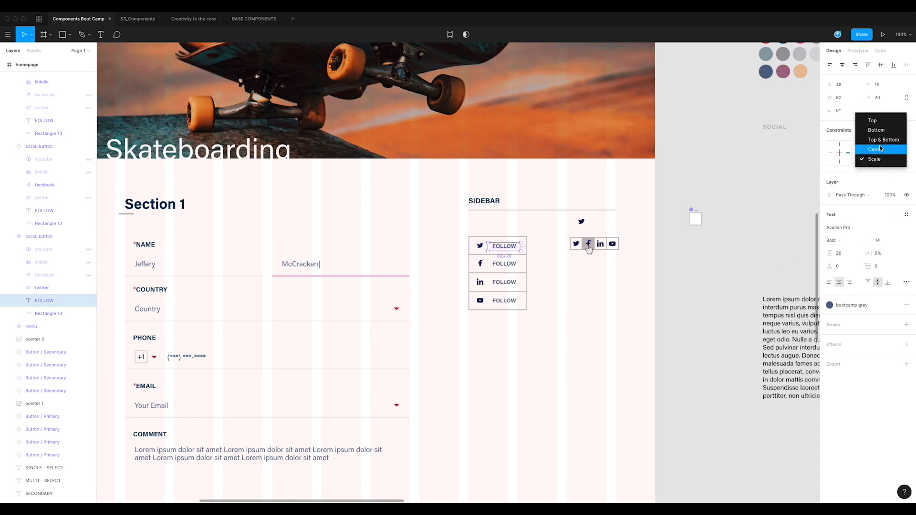
{"action": "left_click", "coordinate": [882, 148]}
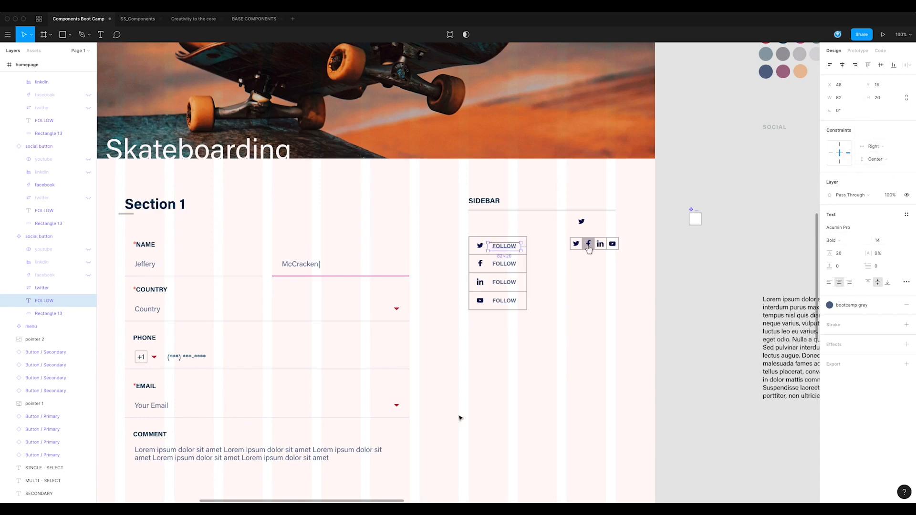
{"action": "left_click", "coordinate": [516, 226]}
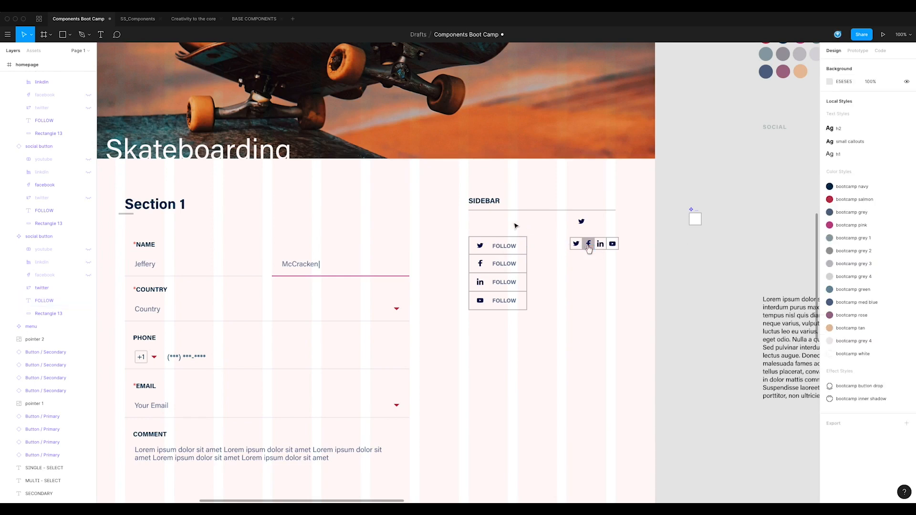
Step: Narrow all four social buttons together to a width of 129
{"action": "left_click", "coordinate": [504, 248]}
{"action": "left_click_drag", "start_coordinate": [534, 328], "coordinate": [523, 267]}
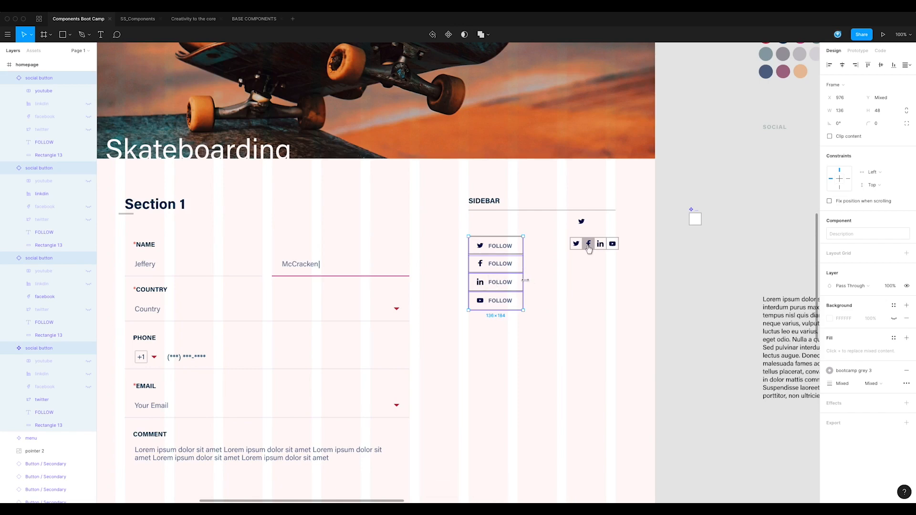
{"action": "mouse_move", "coordinate": [524, 283]}
{"action": "left_mouse_down"}
{"action": "mouse_move", "coordinate": [630, 284]}
{"action": "mouse_move", "coordinate": [521, 283]}
{"action": "left_mouse_up"}
{"action": "scroll", "coordinate": [166, 232], "scroll_direction": "up", "scroll_amount": 1}
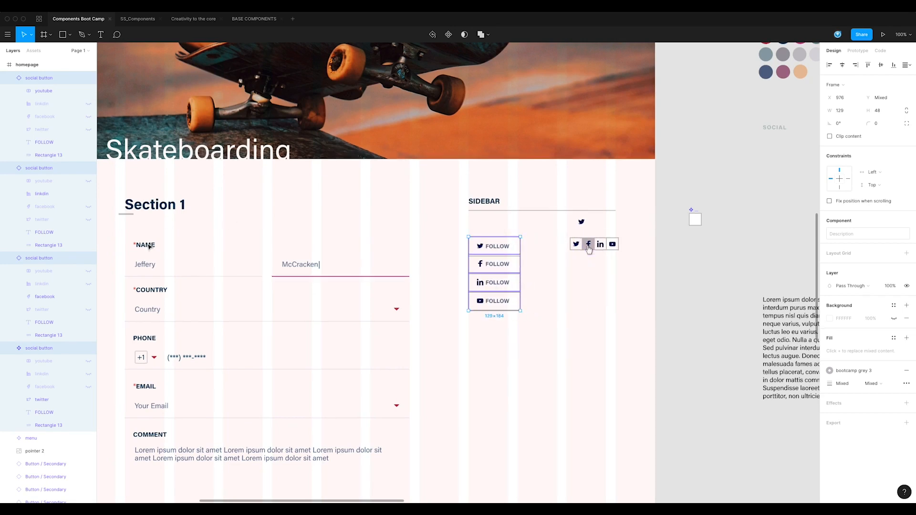
Step: Group the master's four icons with the FOLLOW text and set the group's horizontal constraint to Center
{"action": "left_click", "coordinate": [44, 413]}
{"action": "left_click", "coordinate": [50, 363], "text": "shift"}
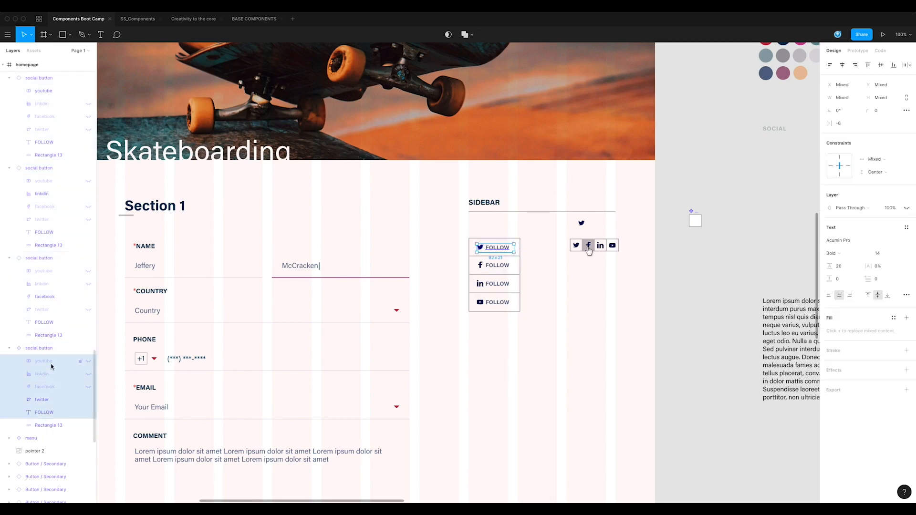
{"action": "key", "text": "ctrl+g"}
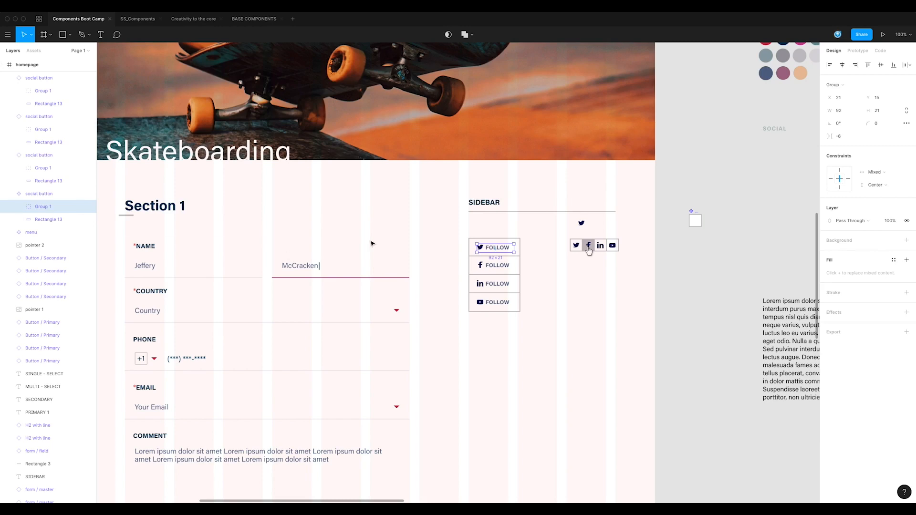
{"action": "left_click", "coordinate": [896, 174]}
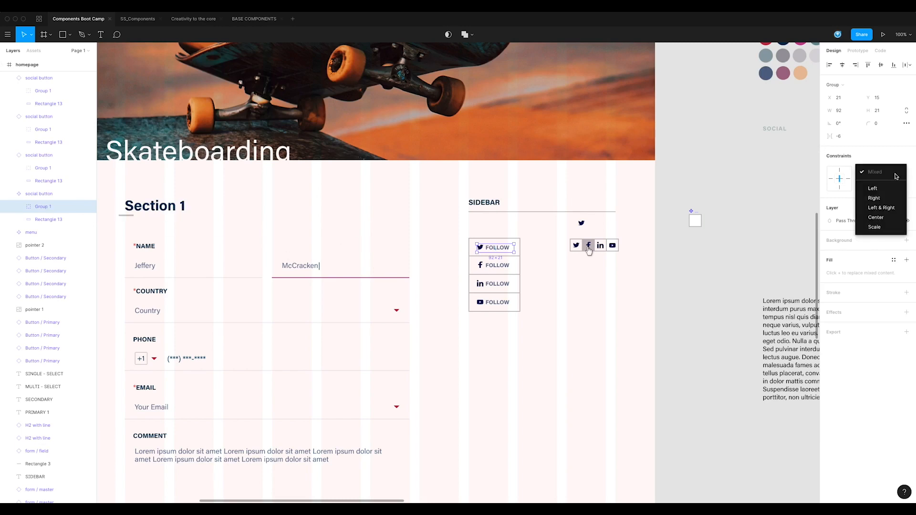
{"action": "left_click", "coordinate": [883, 217]}
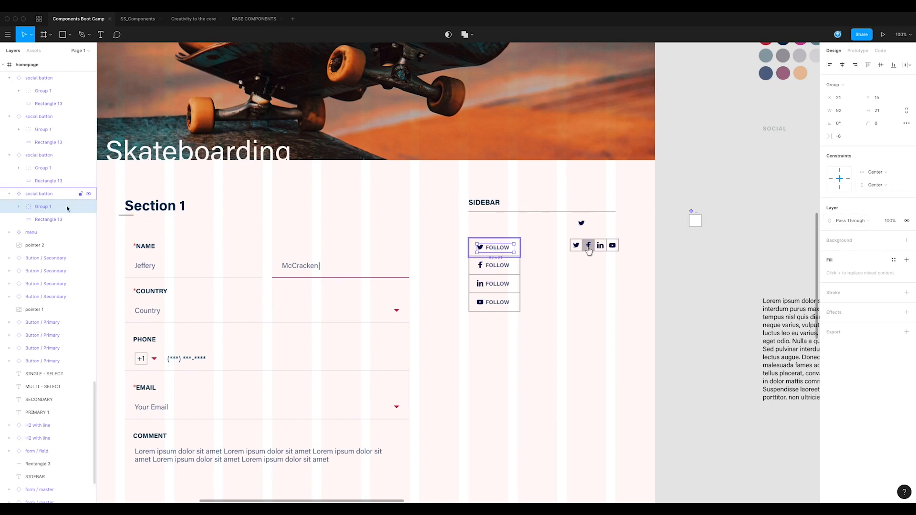
Step: Try widening all four social buttons together to 266, and undo the resize
{"action": "left_click", "coordinate": [553, 286]}
{"action": "left_click_drag", "start_coordinate": [544, 236], "coordinate": [514, 326]}
{"action": "left_click_drag", "start_coordinate": [519, 278], "coordinate": [577, 278]}
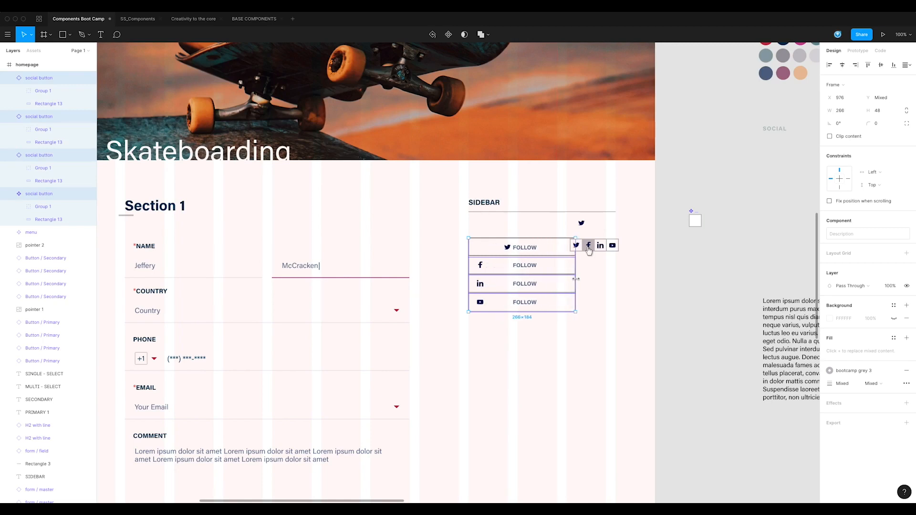
{"action": "key", "text": "ctrl+z"}
Step: Expand the master's group and show its hidden facebook, linkdin and youtube icons
{"action": "left_click", "coordinate": [44, 208]}
{"action": "left_click", "coordinate": [19, 206]}
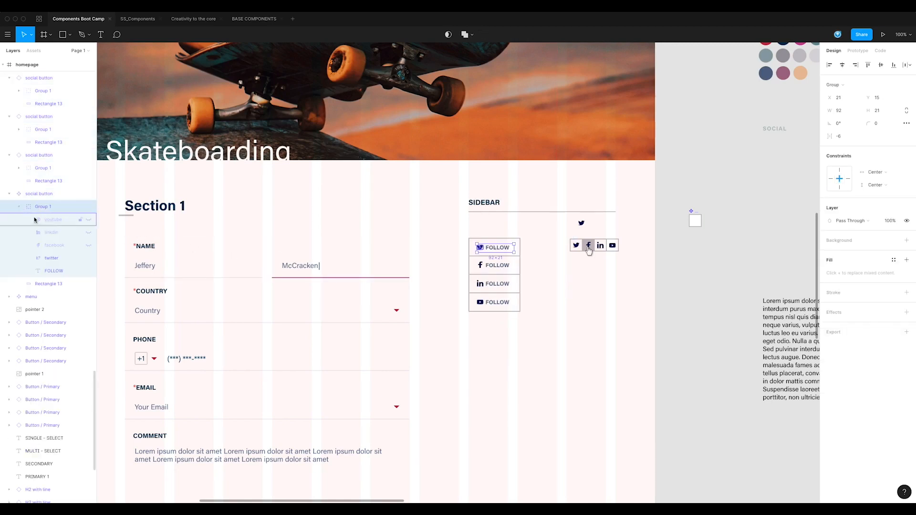
{"action": "left_click", "coordinate": [56, 245]}
{"action": "left_click", "coordinate": [89, 245]}
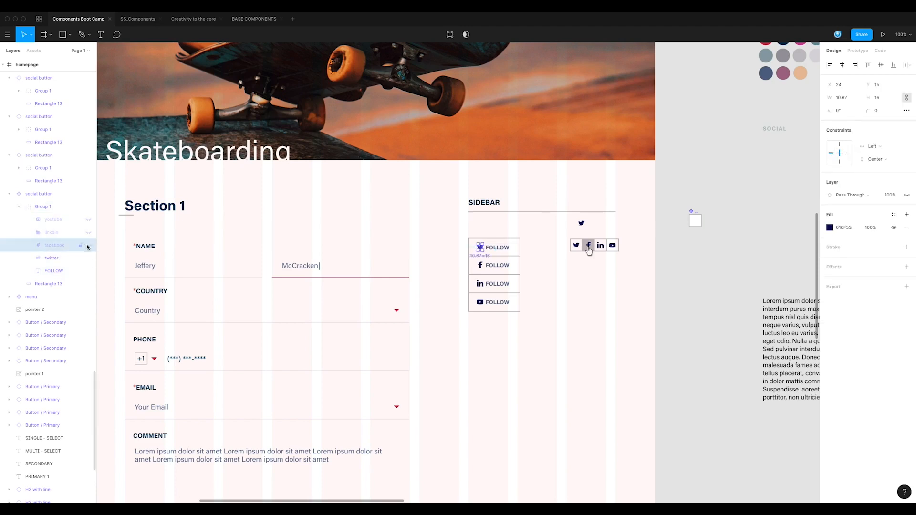
{"action": "left_click", "coordinate": [89, 232]}
{"action": "left_click", "coordinate": [88, 220]}
Step: Try setting the horizontal constraint of the youtube, linkdin and facebook icons to Center, and undo it
{"action": "left_click", "coordinate": [55, 220], "text": "shift"}
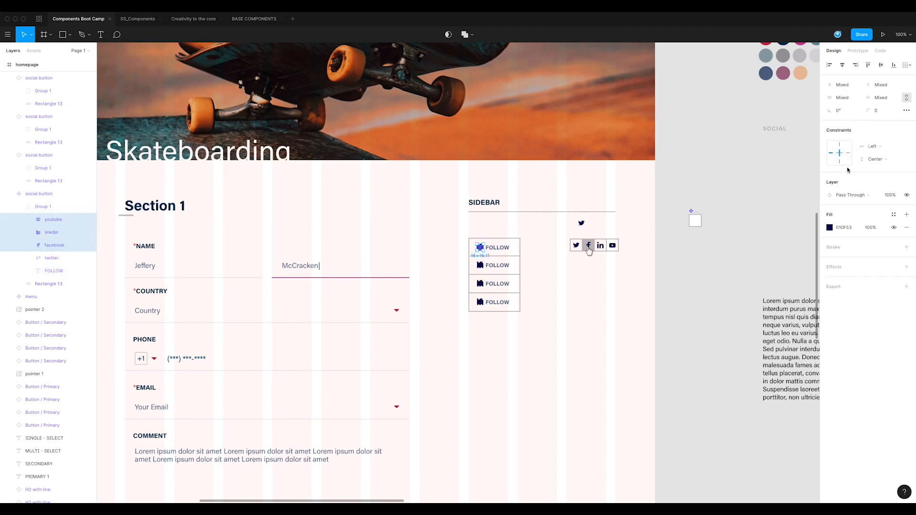
{"action": "left_click", "coordinate": [885, 150]}
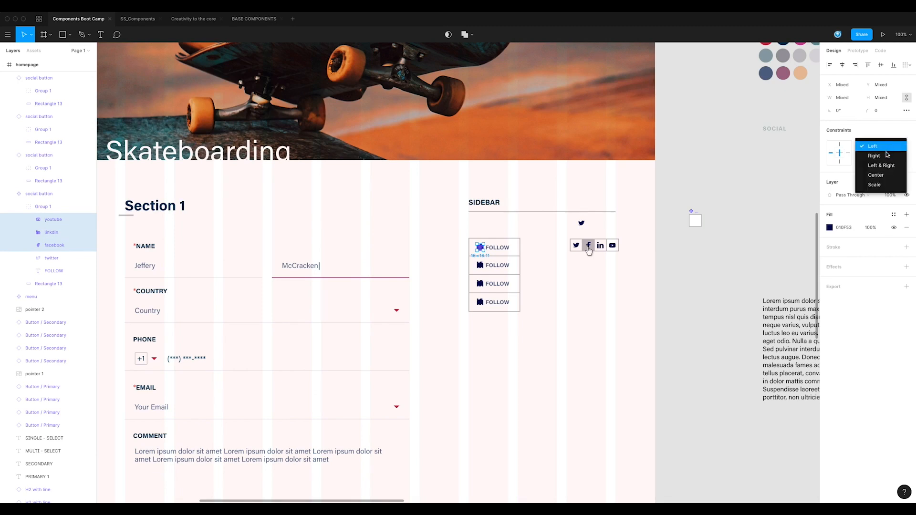
{"action": "left_click", "coordinate": [881, 172]}
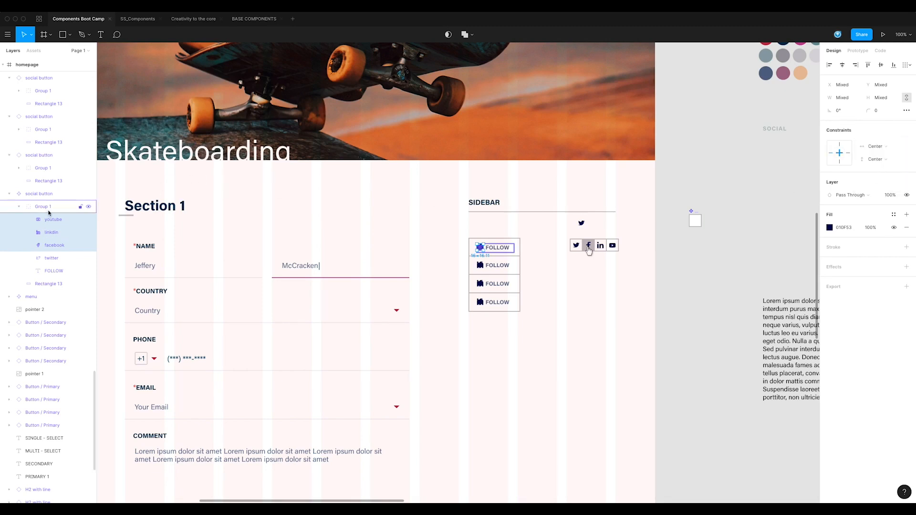
{"action": "key", "text": "super+z"}
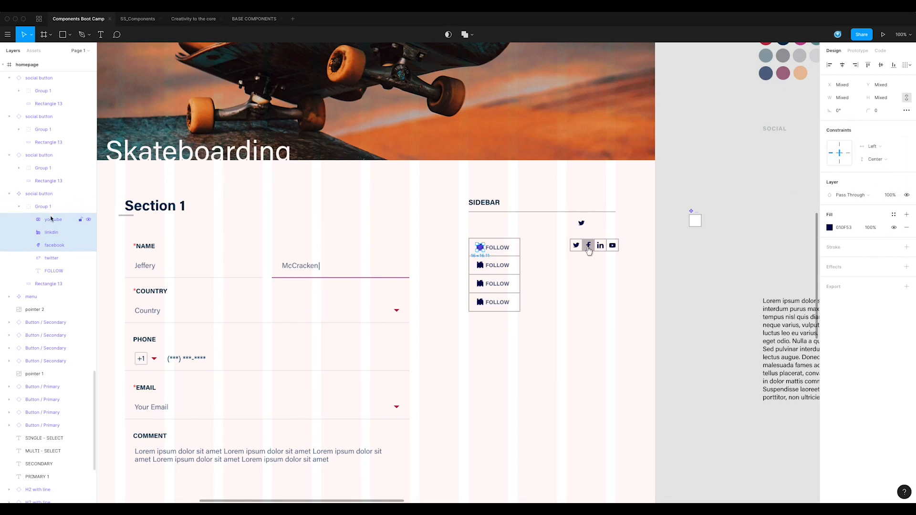
Step: Set the horizontal constraint of the master's whole group to Center, and hide its youtube, linkdin and facebook icons again
{"action": "left_click", "coordinate": [52, 208]}
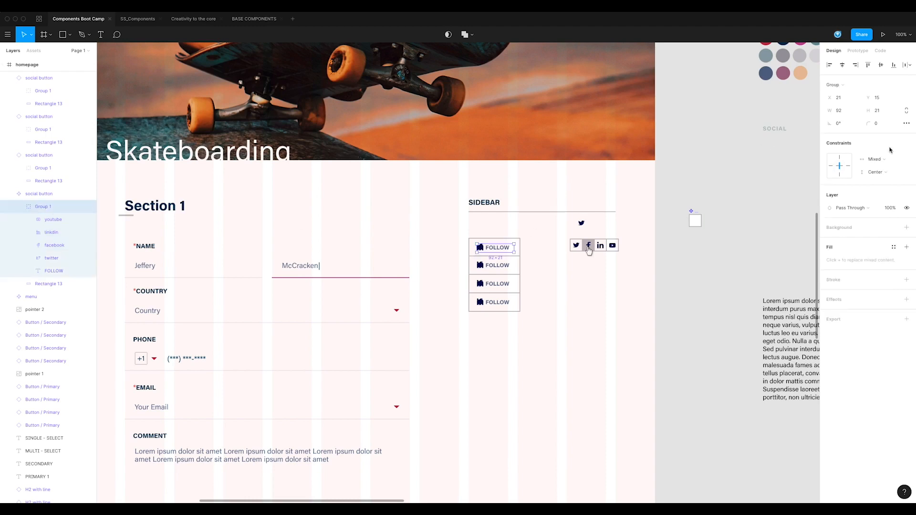
{"action": "left_click", "coordinate": [896, 161]}
{"action": "left_click", "coordinate": [881, 205]}
{"action": "left_click", "coordinate": [88, 220]}
{"action": "left_click", "coordinate": [89, 232]}
{"action": "left_click", "coordinate": [89, 245]}
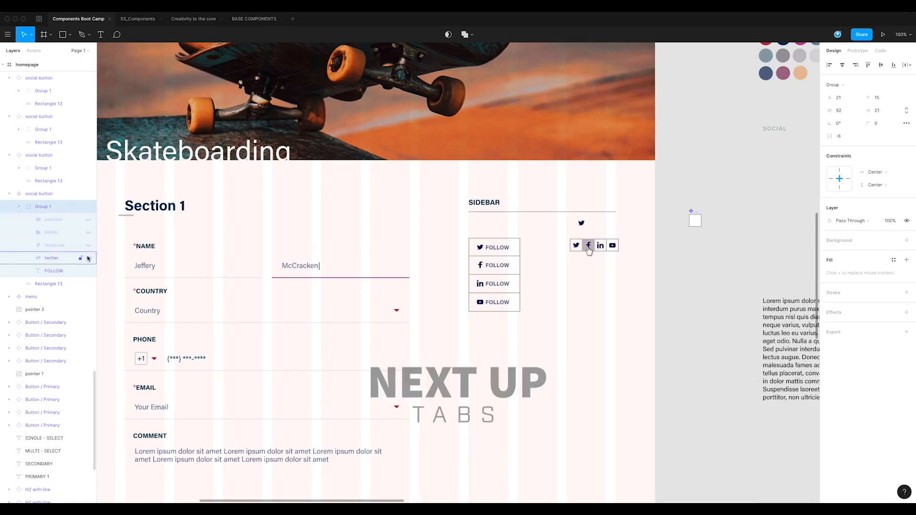
Step: Widen all four social buttons together to a width of 220 and deselect them
{"action": "left_click_drag", "start_coordinate": [542, 240], "coordinate": [521, 320]}
{"action": "left_click_drag", "start_coordinate": [521, 275], "coordinate": [557, 307]}
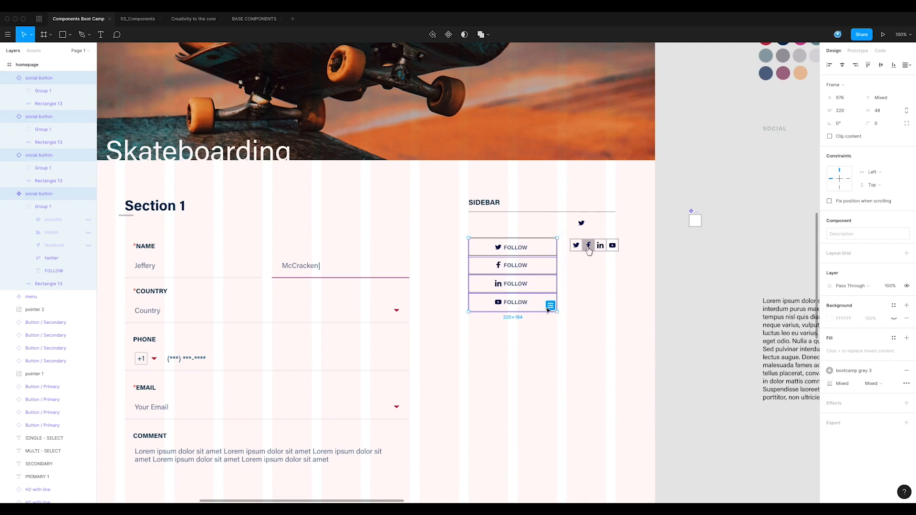
{"action": "left_click", "coordinate": [536, 338]}
{"action": "left_click_drag", "start_coordinate": [601, 347], "coordinate": [581, 324]}
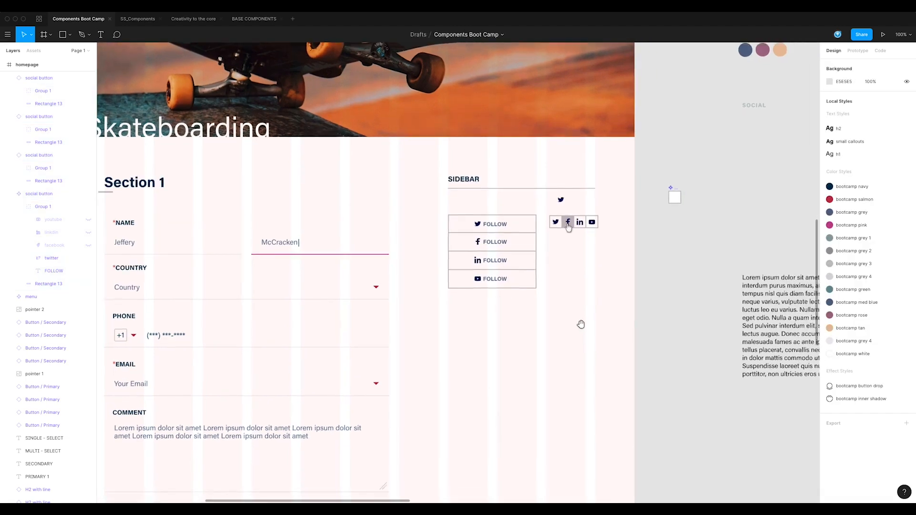